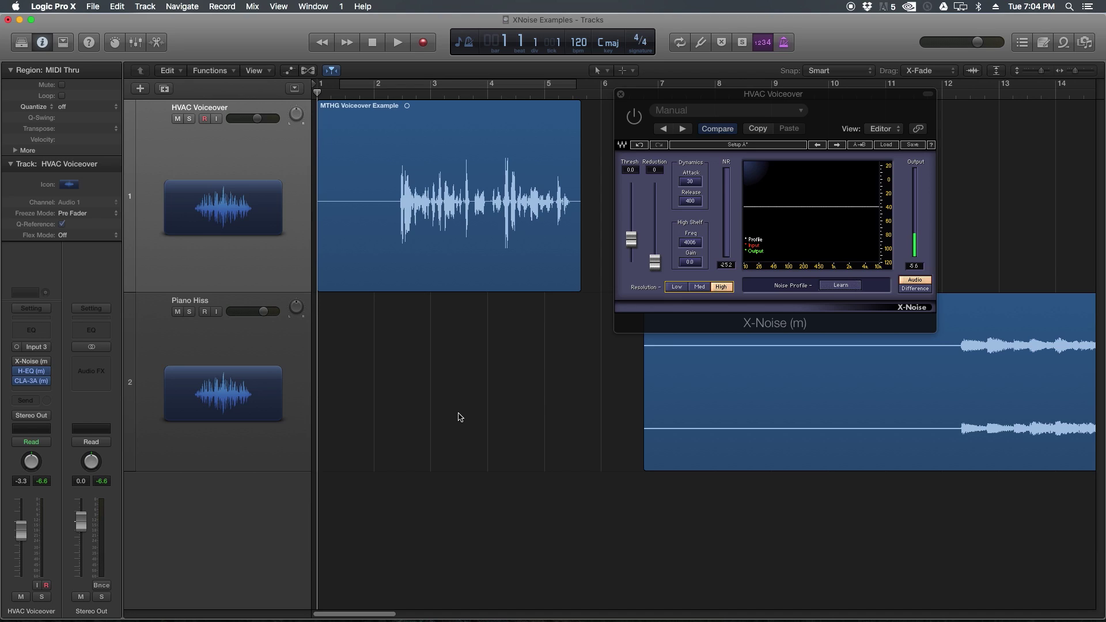
- Switch X-Noise on and back to bypass, and close its plug-in window
{"action": "left_click", "coordinate": [635, 116]}
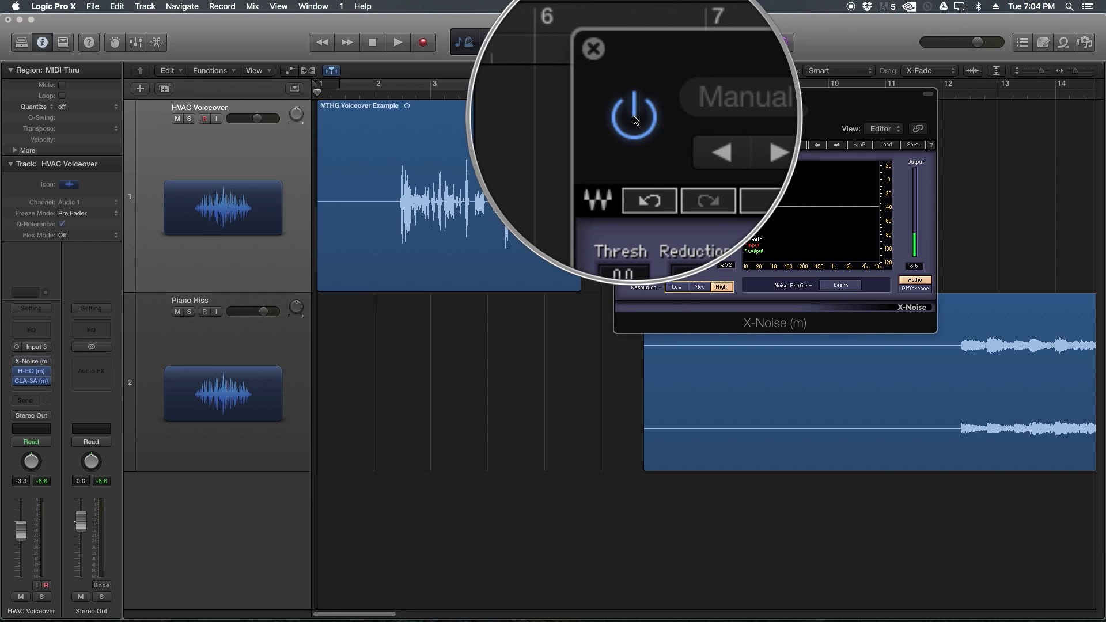
{"action": "left_click", "coordinate": [636, 120]}
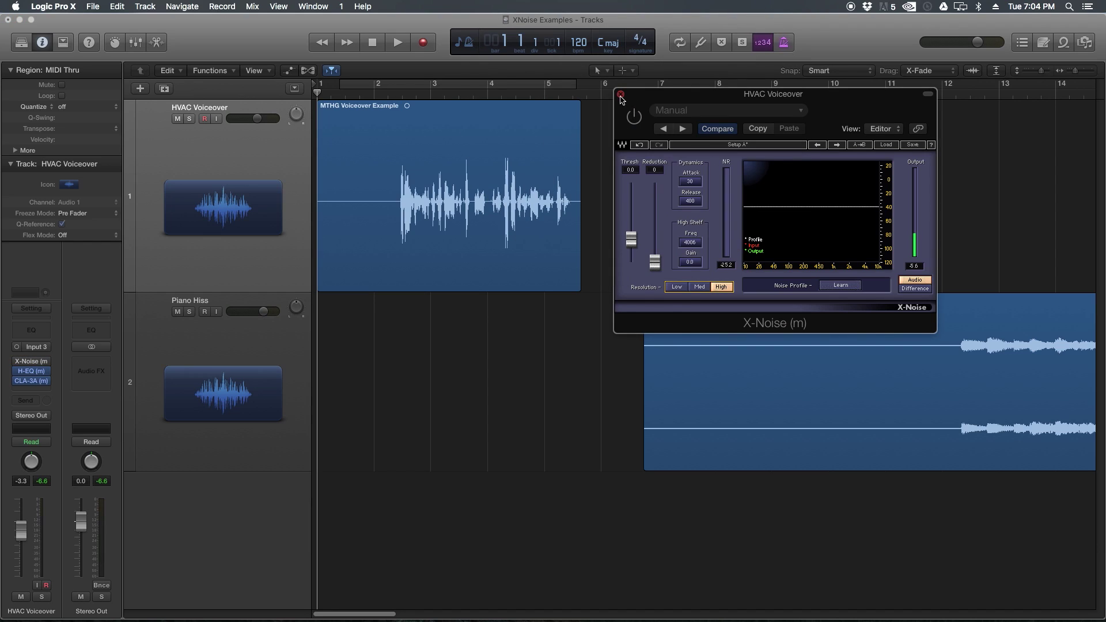
{"action": "left_click", "coordinate": [620, 95]}
- Turn on cycle mode and play the unprocessed HVAC Voiceover region to hear its background noise
{"action": "key", "text": "c"}
{"action": "key", "text": "space"}
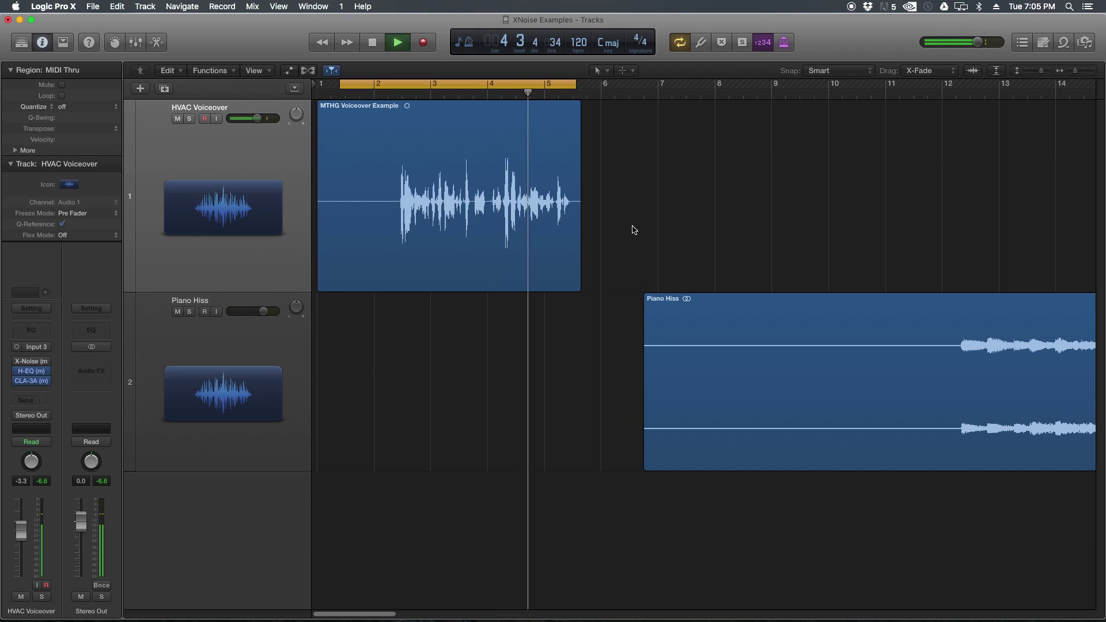
{"action": "key", "text": "space"}
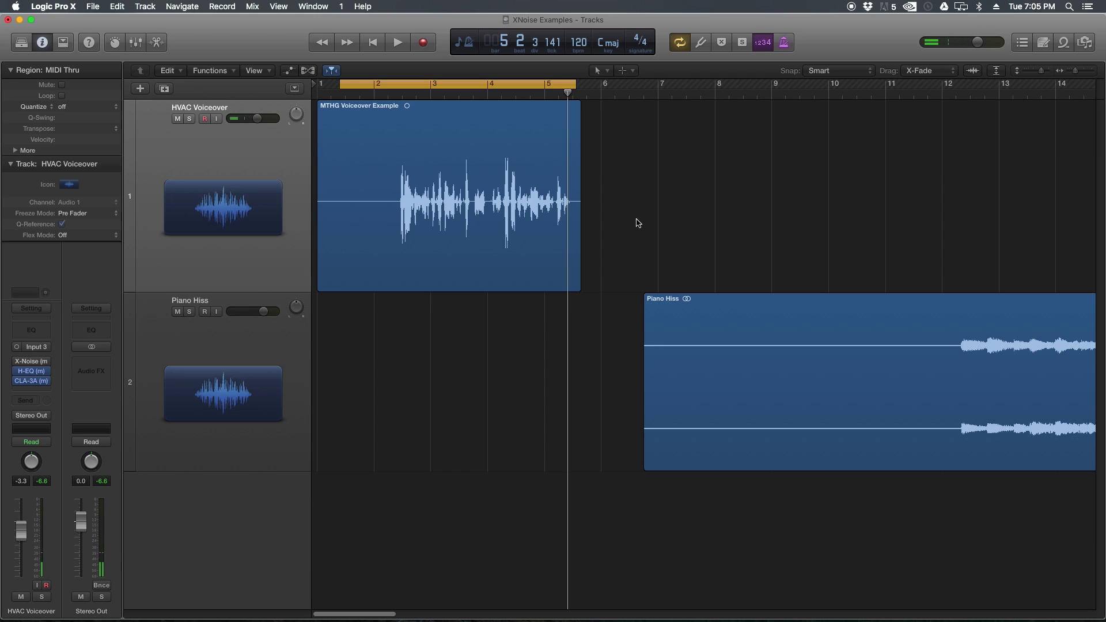
- Move the cycle range to the noise-only opening of the voiceover, from about bar 1 to bar 2, and audition it
{"action": "left_click_drag", "start_coordinate": [575, 83], "coordinate": [327, 85]}
{"action": "key", "text": "space"}
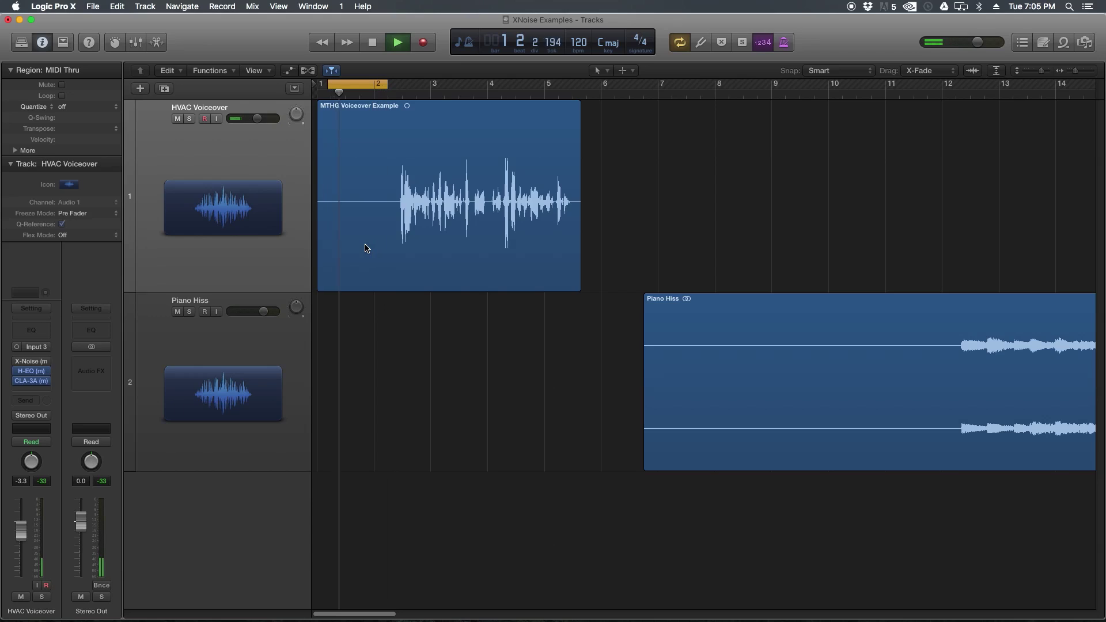
{"action": "key", "text": "space"}
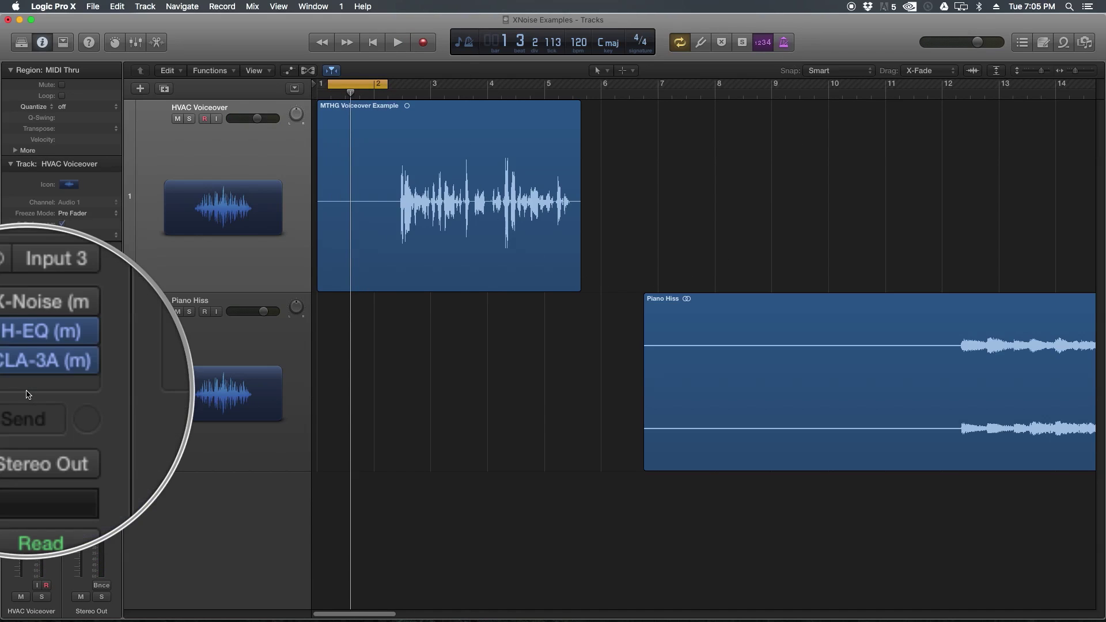
- Enable and open X-Noise on the HVAC Voiceover track, and widen the cycle range slightly over the noise-only opening
{"action": "mouse_move", "coordinate": [16, 383]}
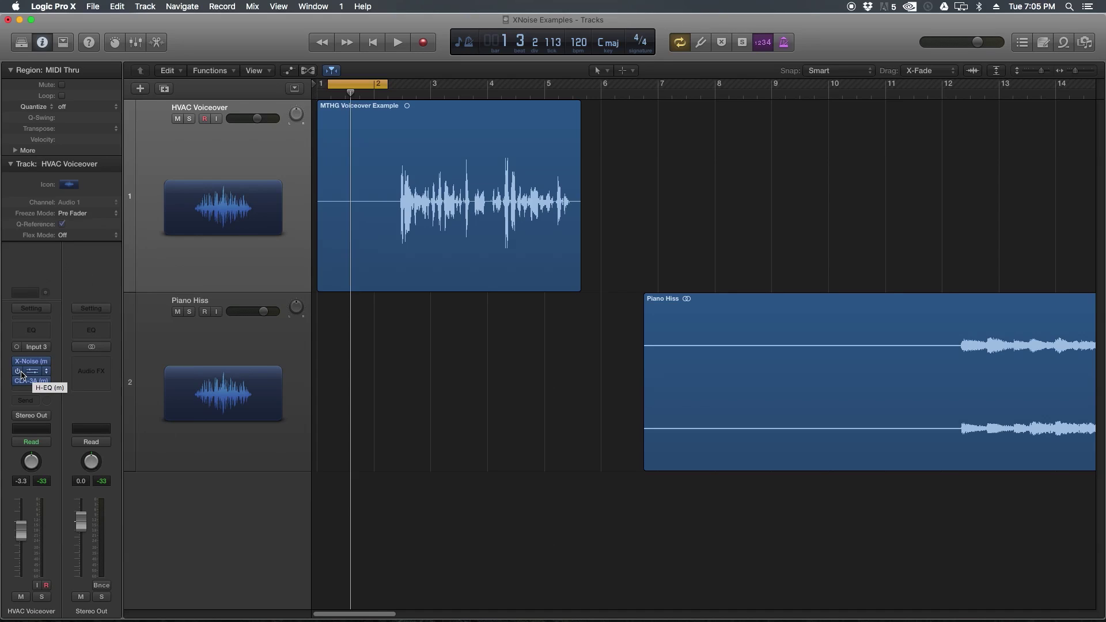
{"action": "left_click", "coordinate": [32, 364]}
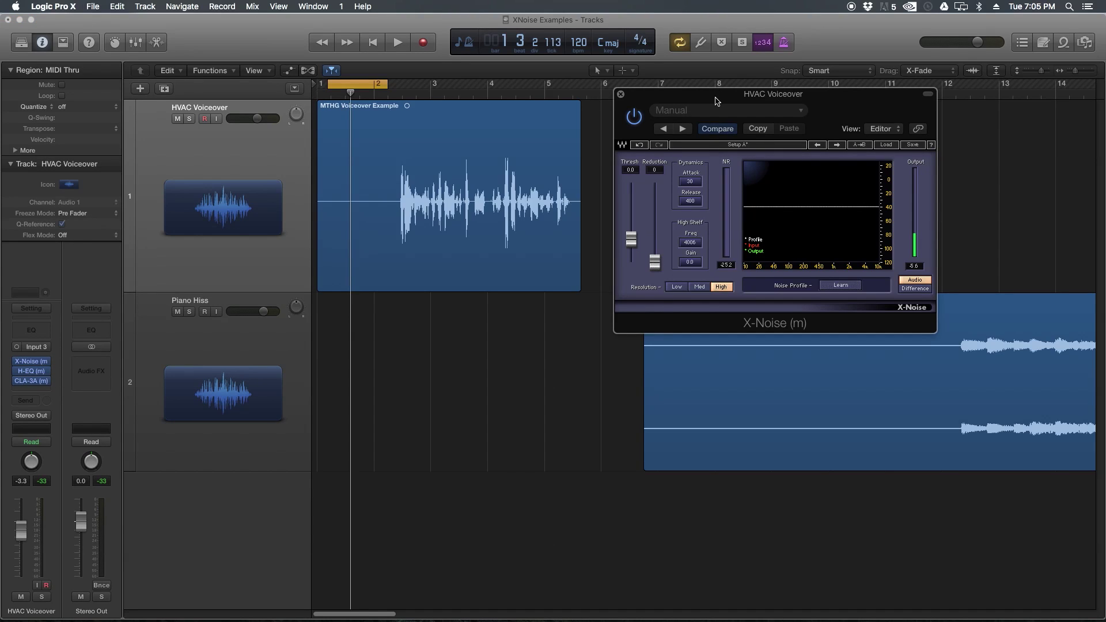
{"action": "left_click_drag", "start_coordinate": [717, 101], "coordinate": [698, 174]}
{"action": "left_click_drag", "start_coordinate": [366, 88], "coordinate": [391, 85]}
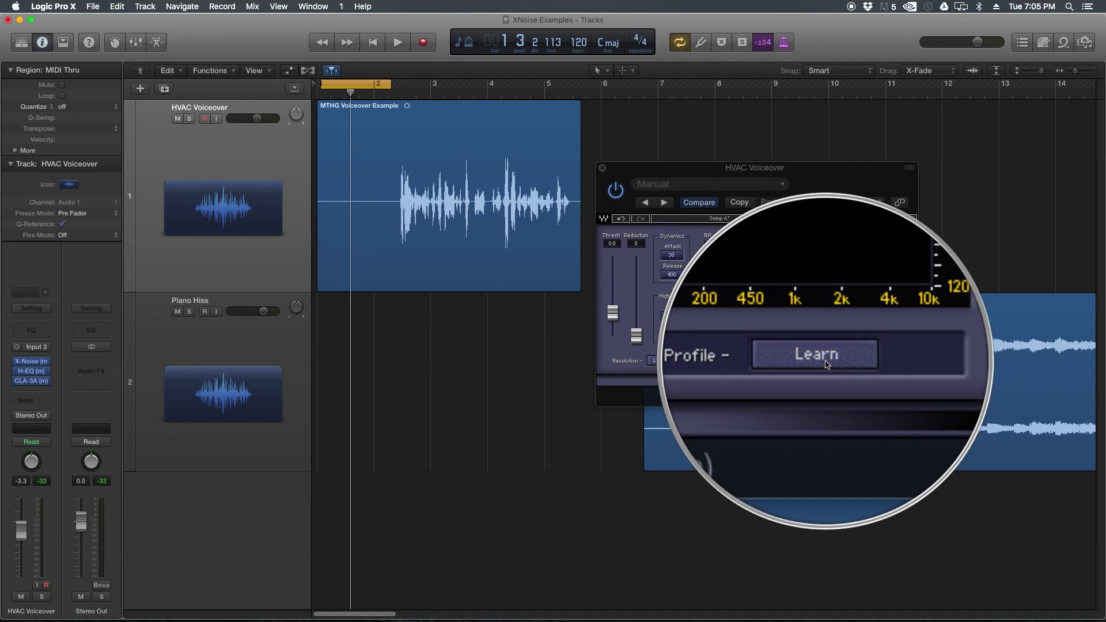
- Capture a noise profile with X-Noise's Learn function while playing the noise-only opening of the voiceover
{"action": "left_click", "coordinate": [826, 364]}
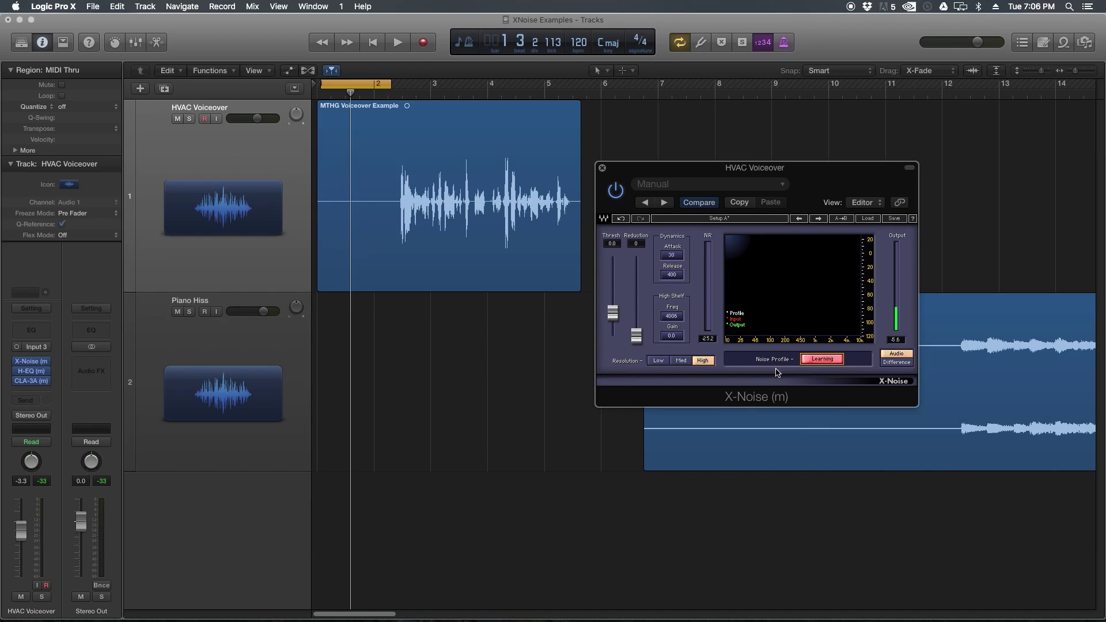
{"action": "key", "text": "space"}
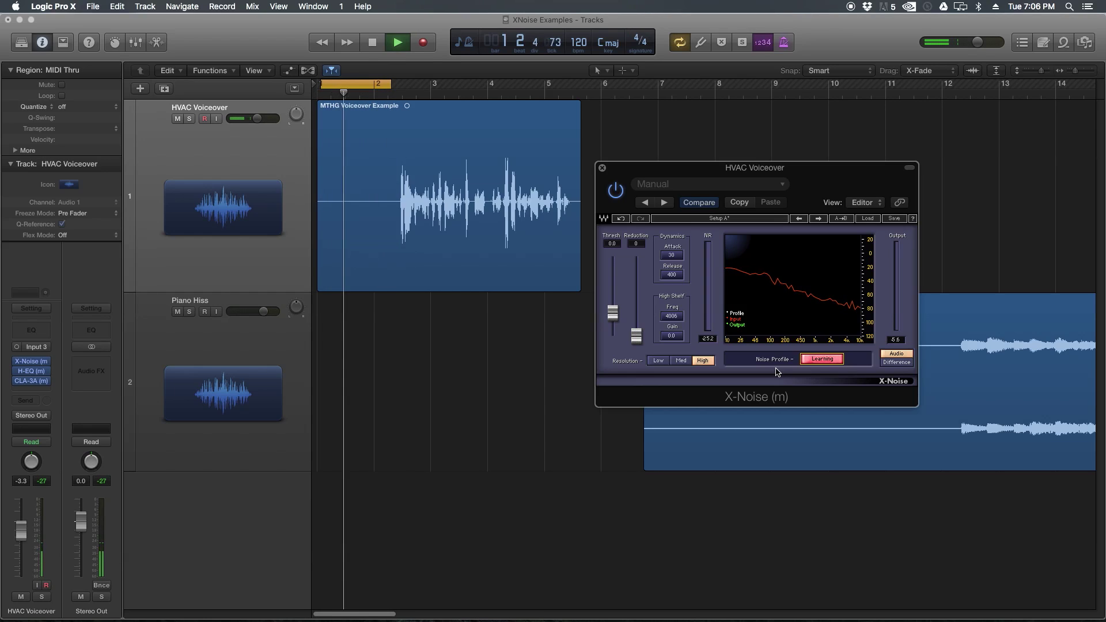
{"action": "key", "text": "space"}
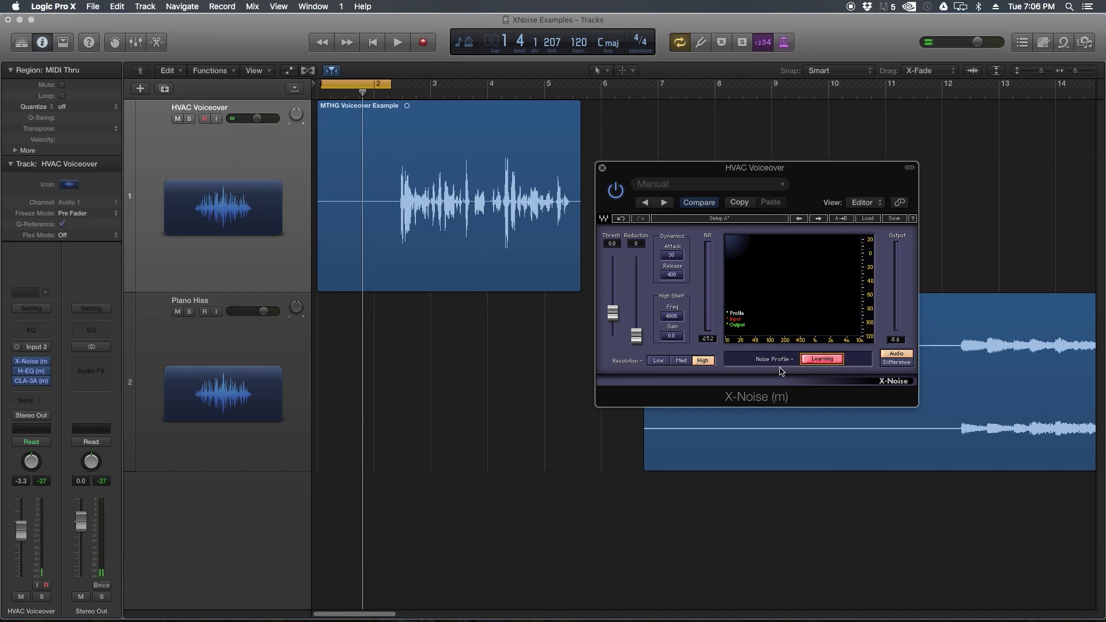
{"action": "left_click", "coordinate": [815, 361]}
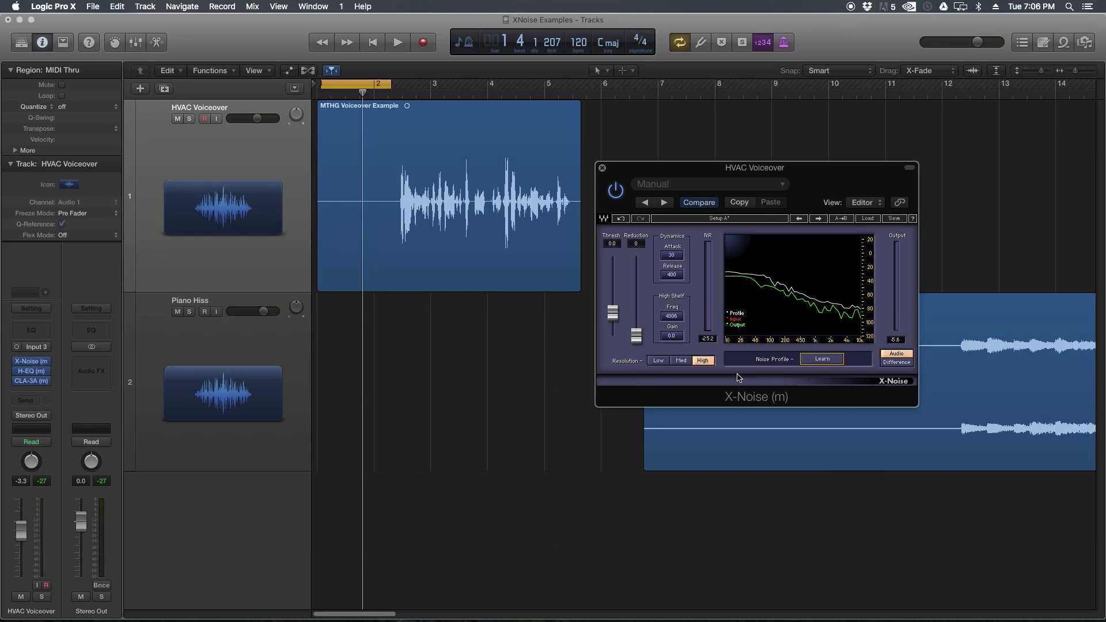
- Move the cycle range over the speech and try X-Noise's Thresh at about 26 during playback
{"action": "mouse_move", "coordinate": [612, 321]}
{"action": "left_mouse_down"}
{"action": "mouse_move", "coordinate": [612, 299]}
{"action": "mouse_move", "coordinate": [612, 341]}
{"action": "left_mouse_up"}
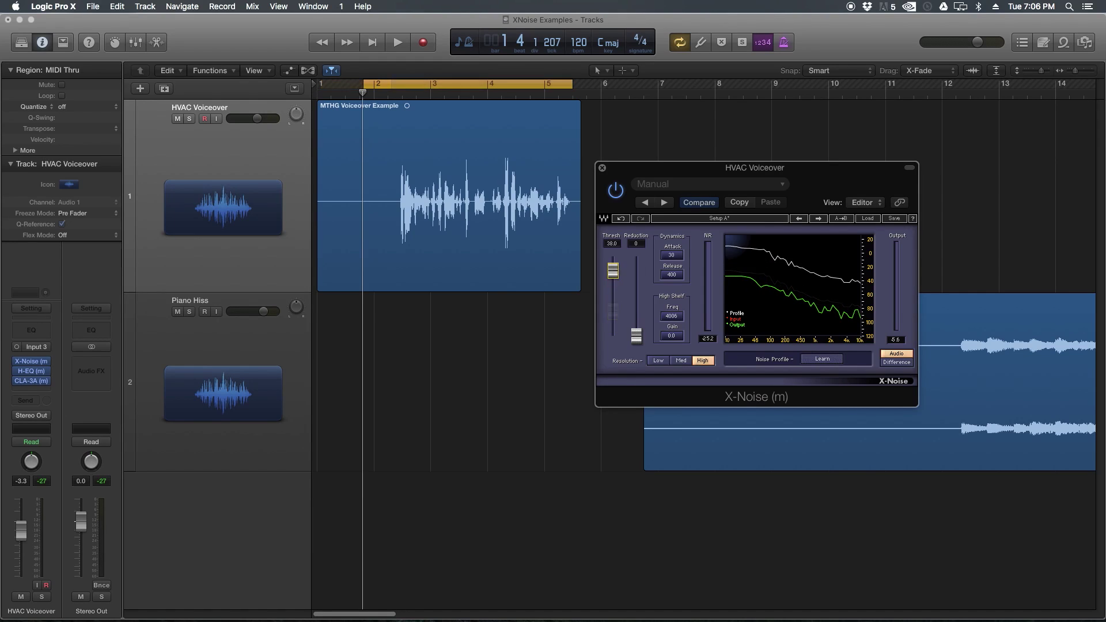
{"action": "mouse_move", "coordinate": [613, 271]}
{"action": "left_mouse_down"}
{"action": "mouse_move", "coordinate": [613, 331]}
{"action": "mouse_move", "coordinate": [612, 266]}
{"action": "mouse_move", "coordinate": [612, 288]}
{"action": "left_mouse_up"}
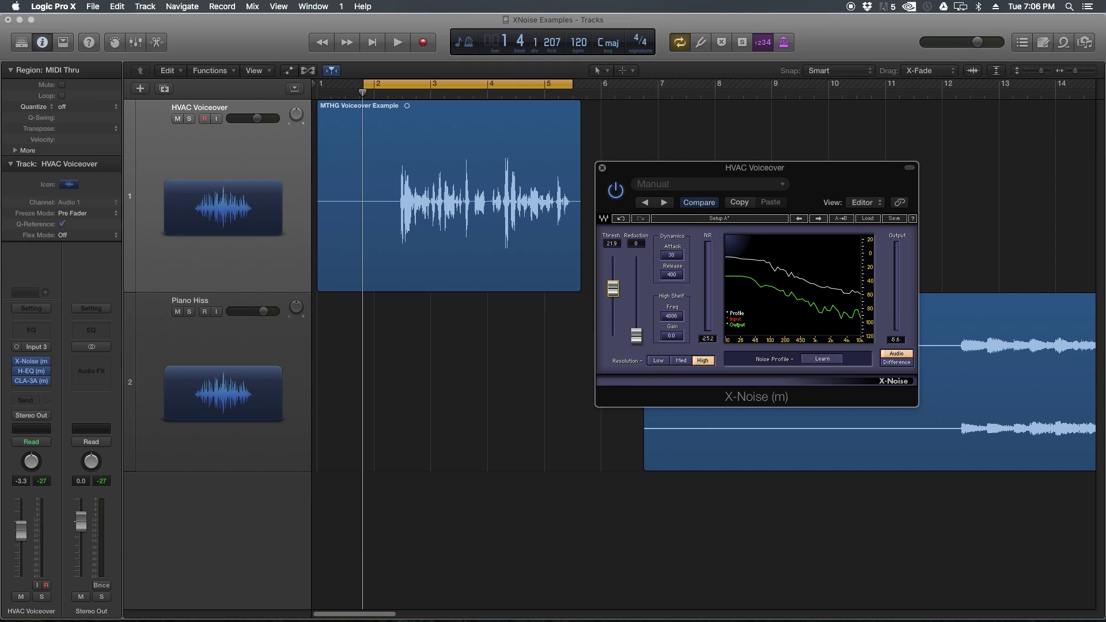
{"action": "key", "text": "space"}
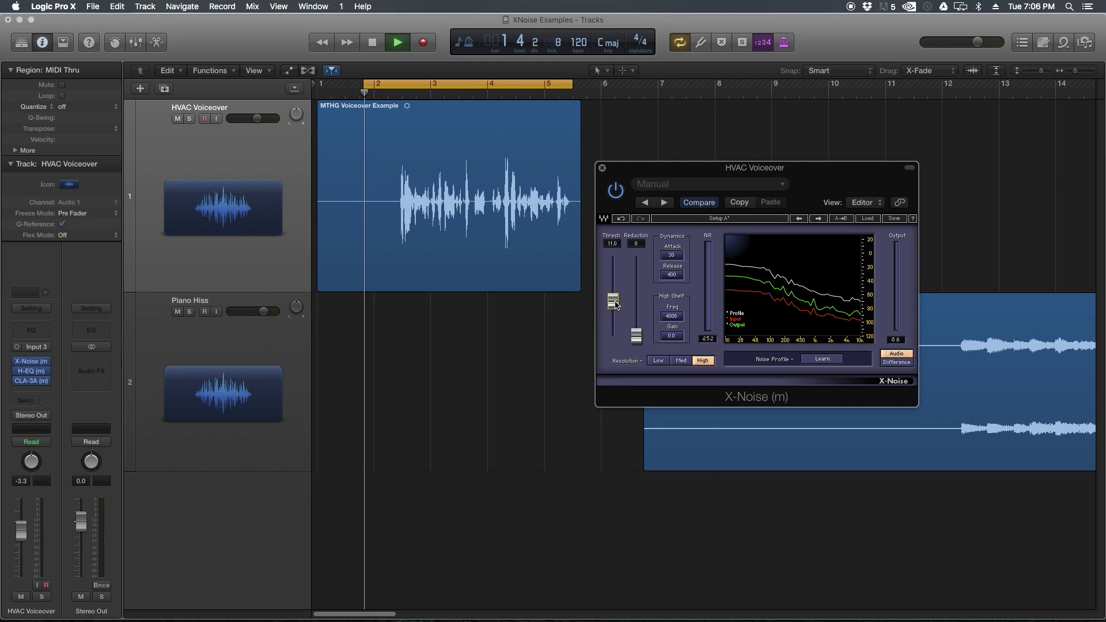
{"action": "left_click_drag", "start_coordinate": [615, 305], "coordinate": [613, 284]}
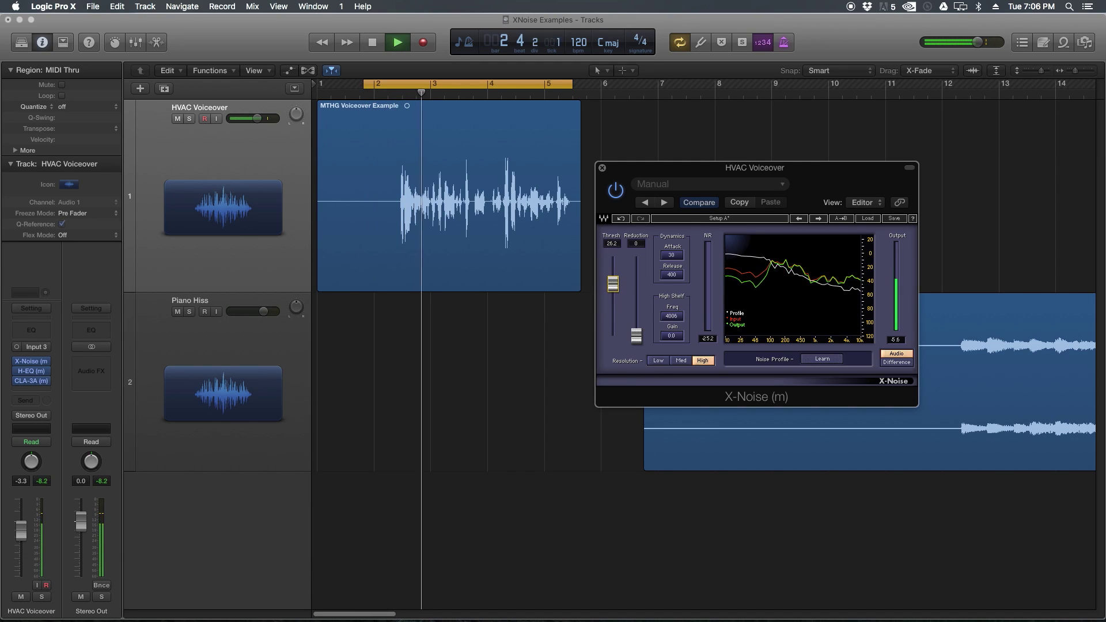
{"action": "key", "text": "space"}
- Set the cycle range to run from just after bar 1 to just before bar 5
{"action": "left_click", "coordinate": [490, 86]}
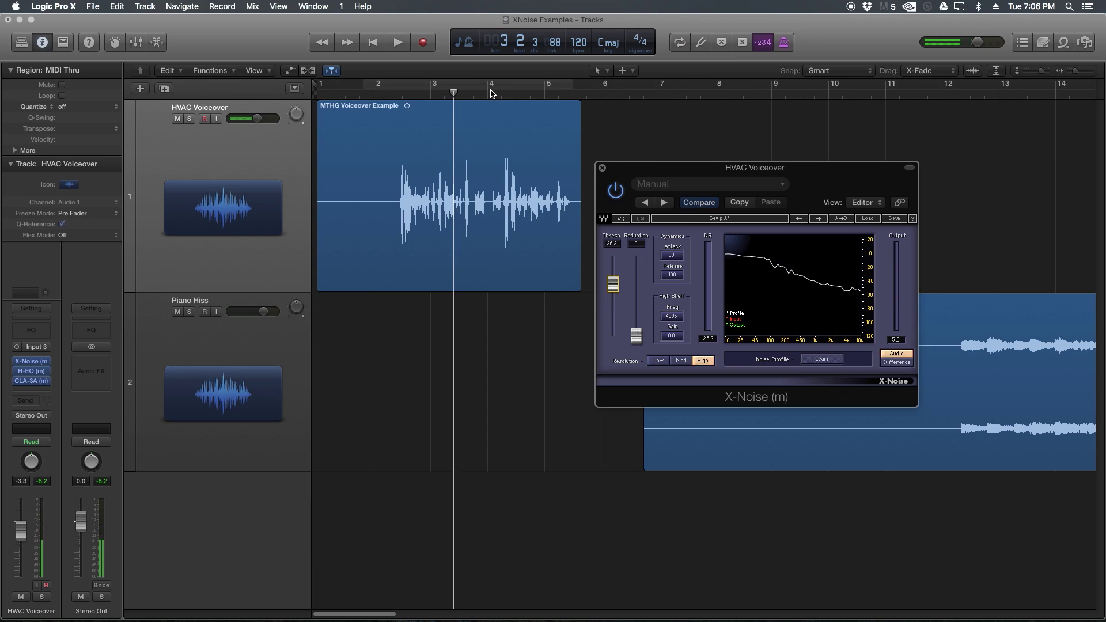
{"action": "left_click", "coordinate": [490, 86]}
{"action": "left_click_drag", "start_coordinate": [490, 87], "coordinate": [462, 80]}
- Set X-Noise's Thresh to 20.7 and raise Reduction to about 44 while auditioning the loop
{"action": "mouse_move", "coordinate": [613, 283]}
{"action": "left_mouse_down"}
{"action": "mouse_move", "coordinate": [611, 306]}
{"action": "mouse_move", "coordinate": [611, 289]}
{"action": "left_mouse_up"}
{"action": "key", "text": "space"}
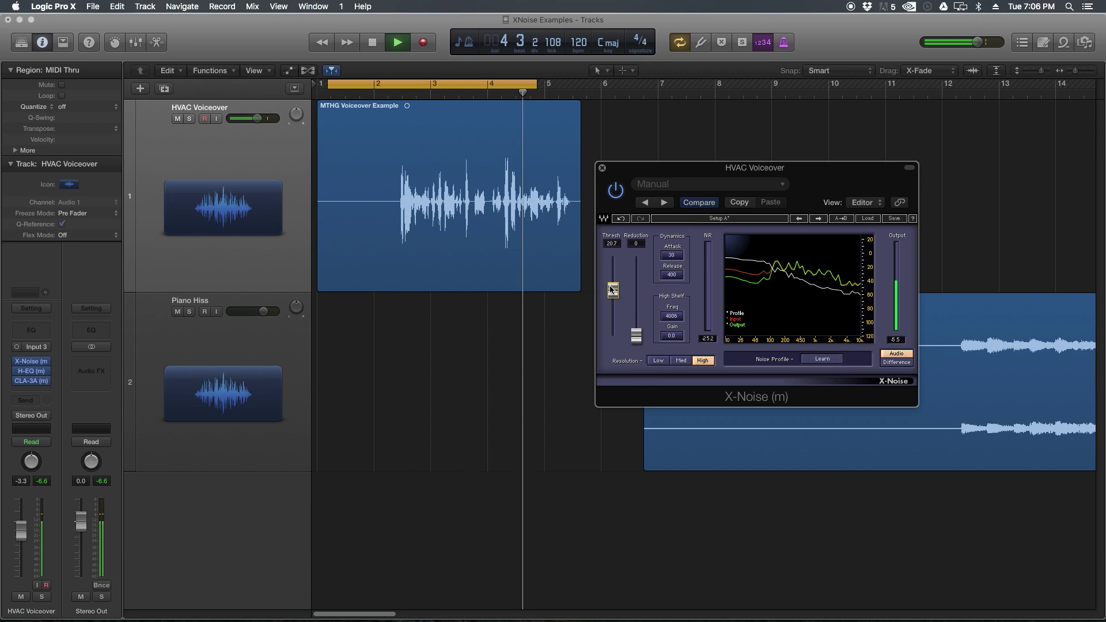
{"action": "key", "text": "space"}
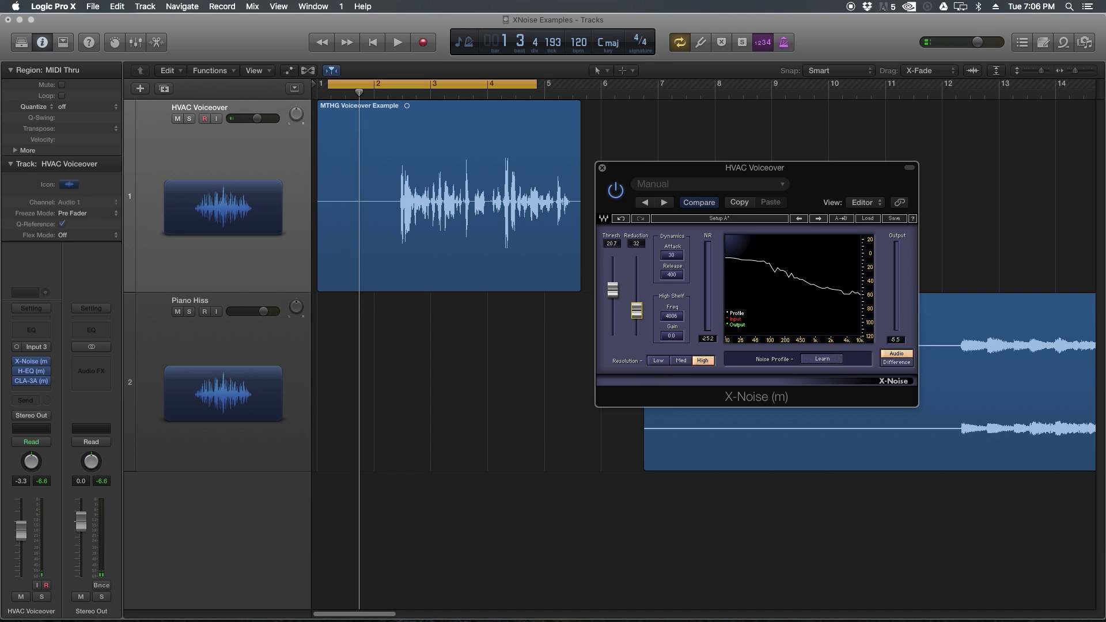
{"action": "key", "text": "space"}
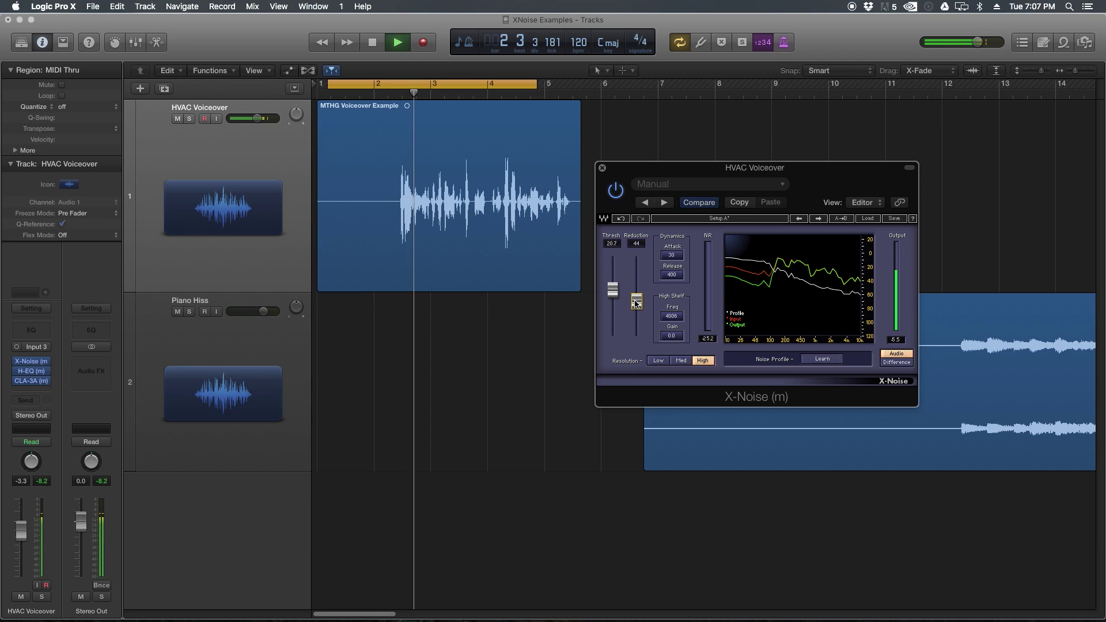
{"action": "left_click_drag", "start_coordinate": [635, 301], "coordinate": [635, 302]}
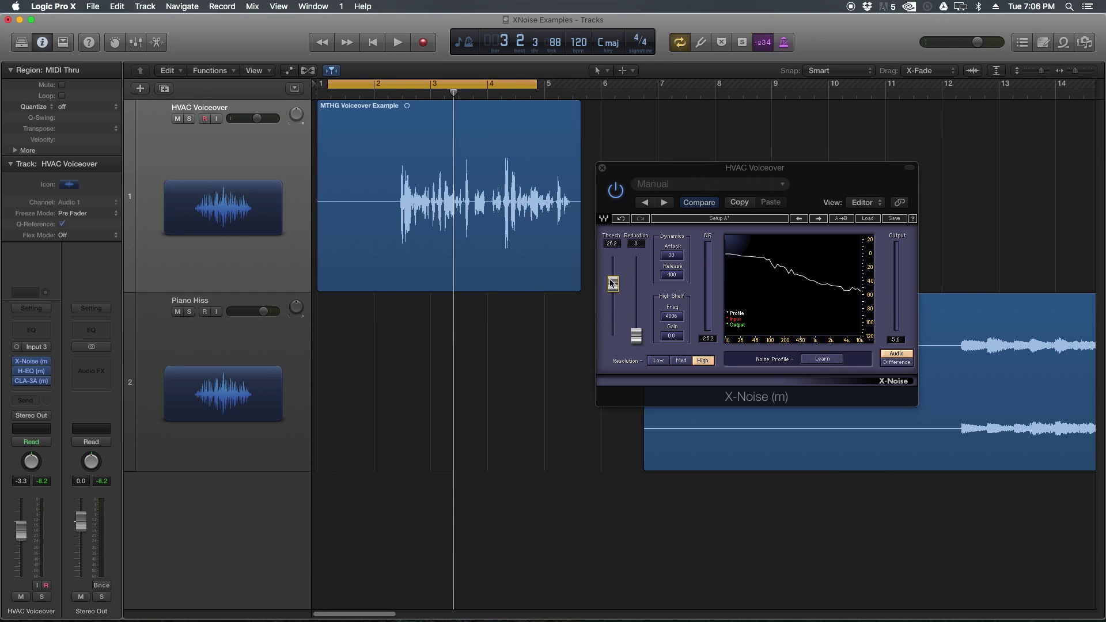
- Lower X-Noise's Thresh to 20.7 and set Reduction to 43 while playing the looped voiceover
{"action": "mouse_move", "coordinate": [612, 282]}
{"action": "left_mouse_down"}
{"action": "mouse_move", "coordinate": [613, 305]}
{"action": "mouse_move", "coordinate": [613, 290]}
{"action": "left_mouse_up"}
{"action": "key", "text": "space"}
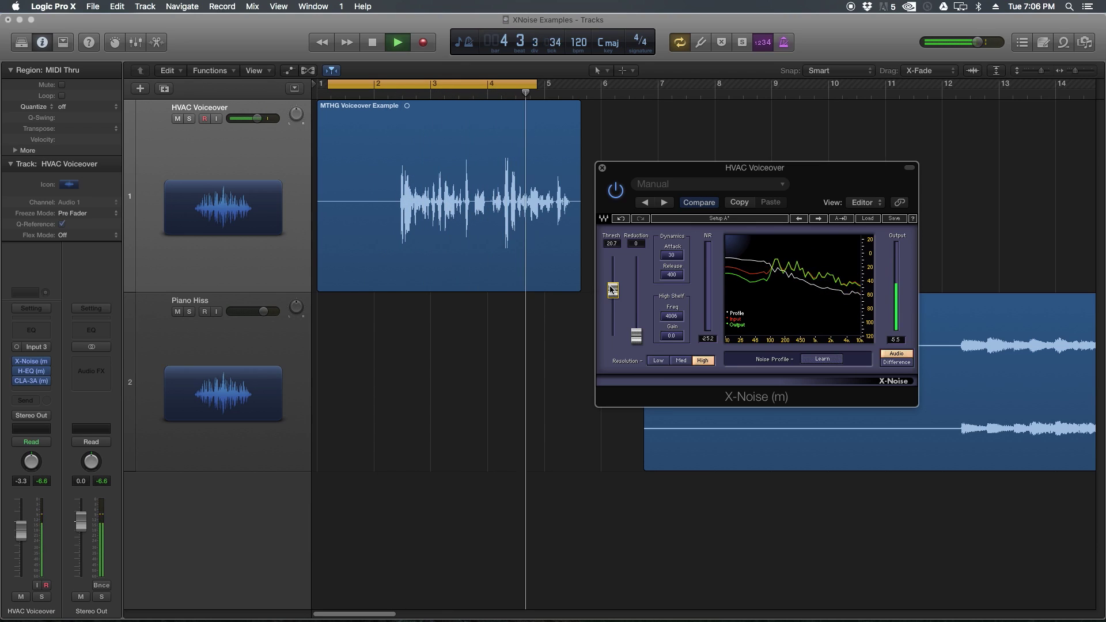
{"action": "key", "text": "space"}
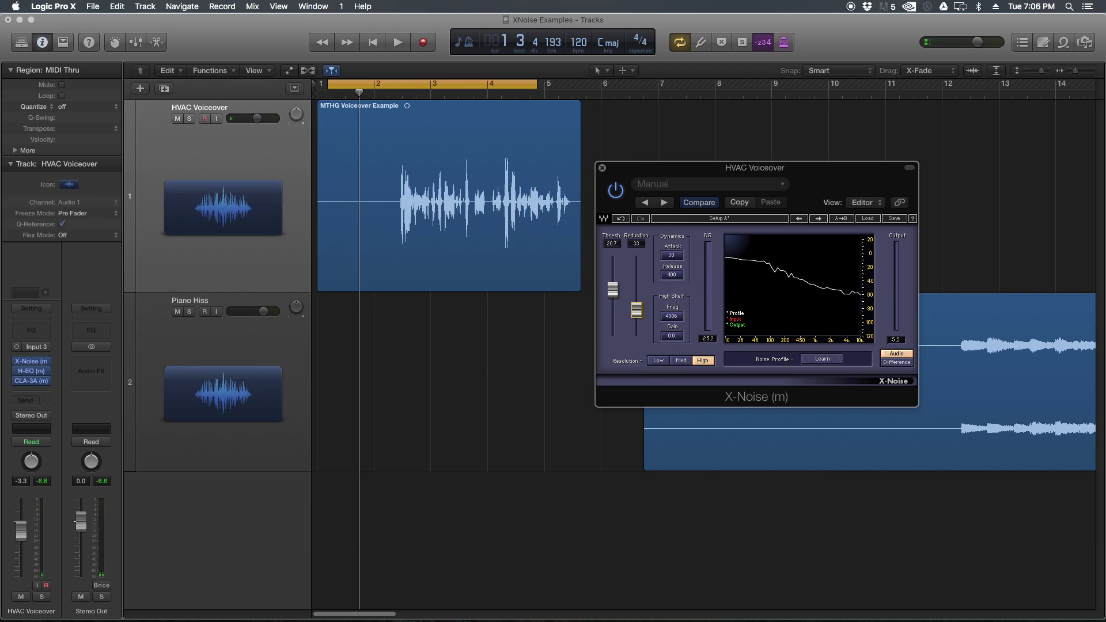
{"action": "key", "text": "space"}
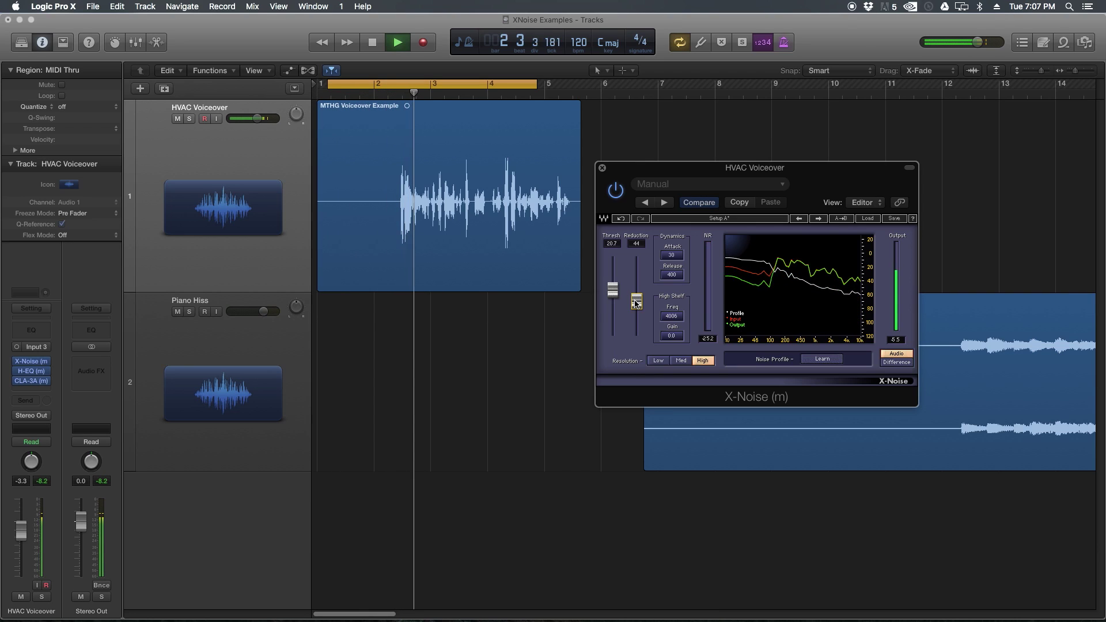
{"action": "left_click_drag", "start_coordinate": [634, 304], "coordinate": [634, 305]}
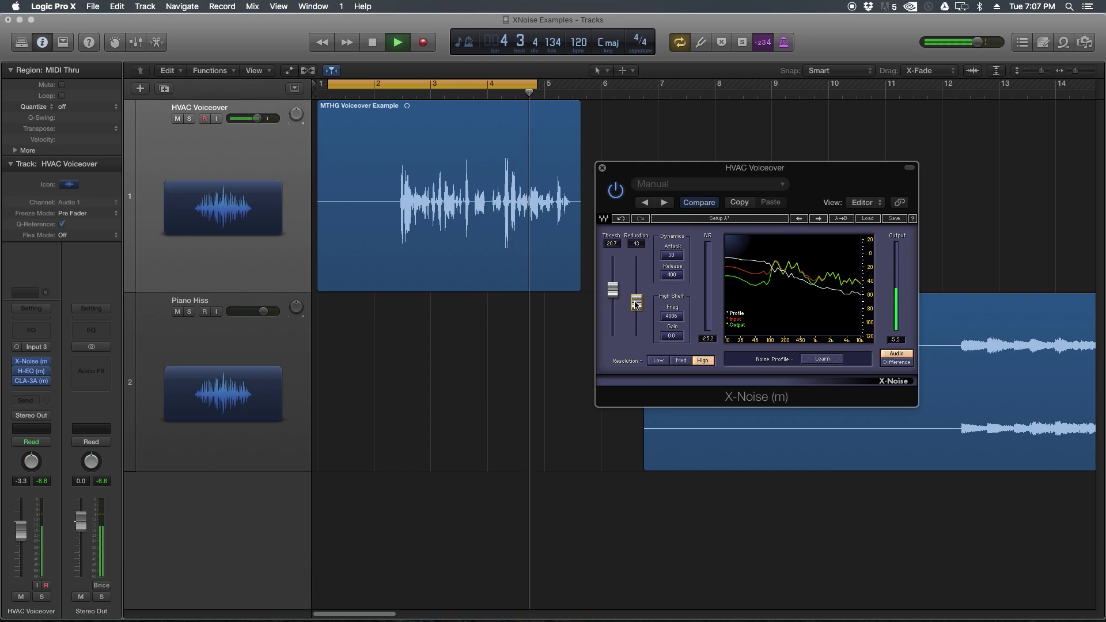
{"action": "key", "text": "space"}
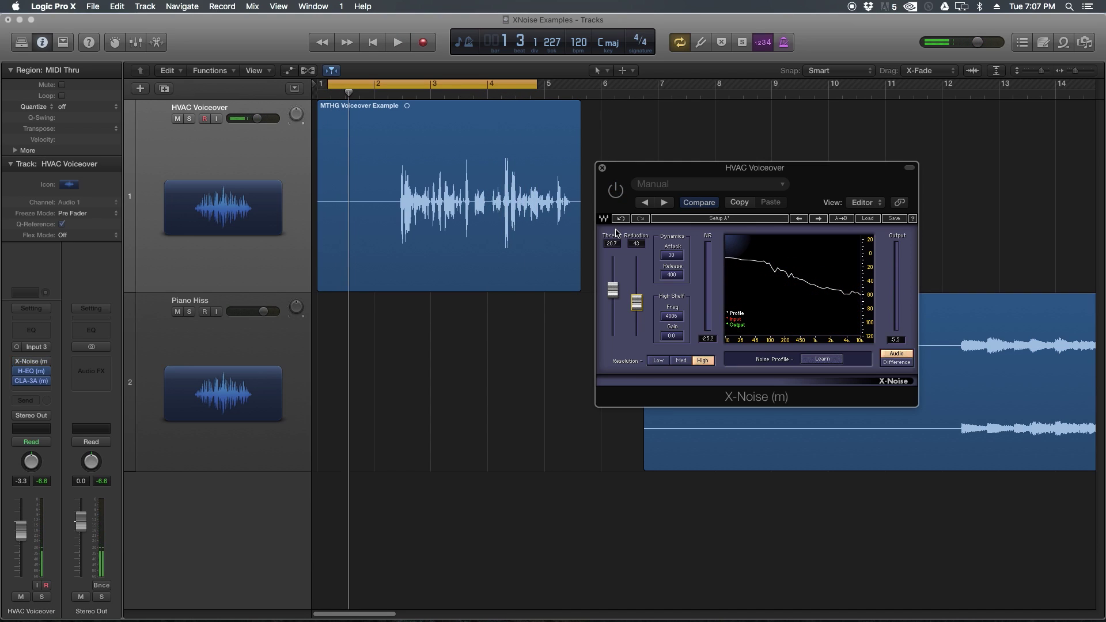
- Compare the looped voiceover with X-Noise bypassed and with X-Noise enabled
{"action": "key", "text": "space"}
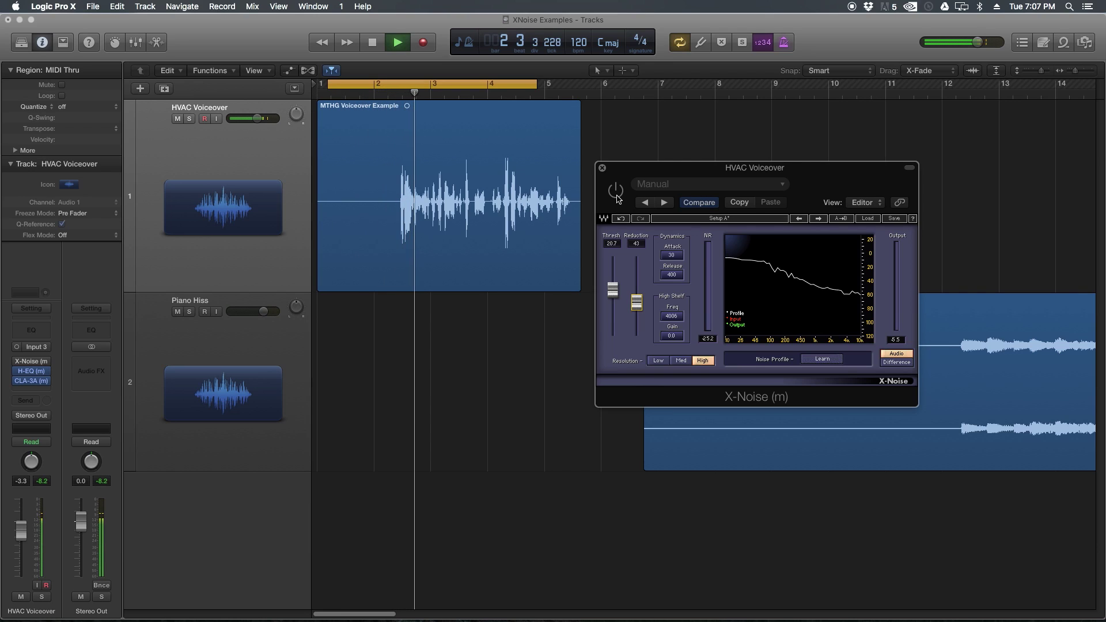
{"action": "key", "text": "space"}
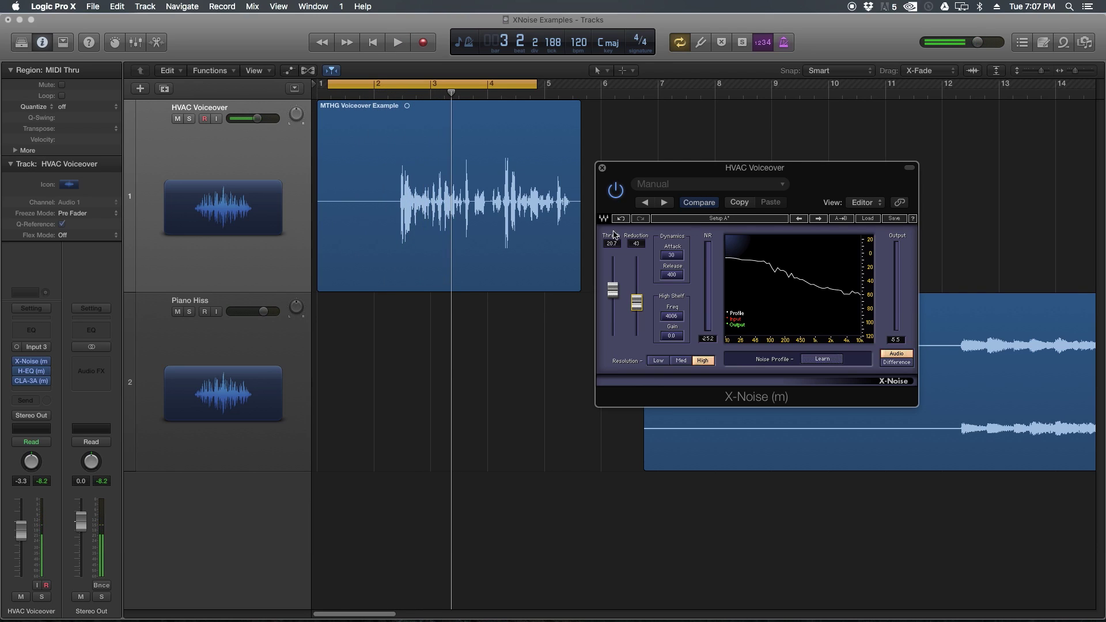
{"action": "key", "text": "space"}
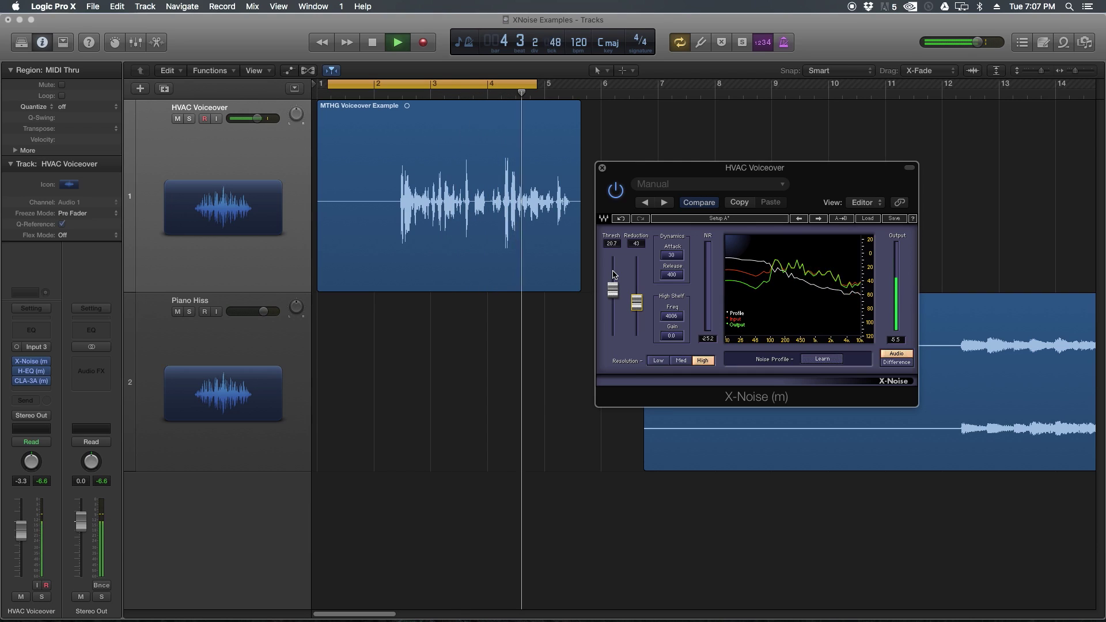
{"action": "key", "text": "space"}
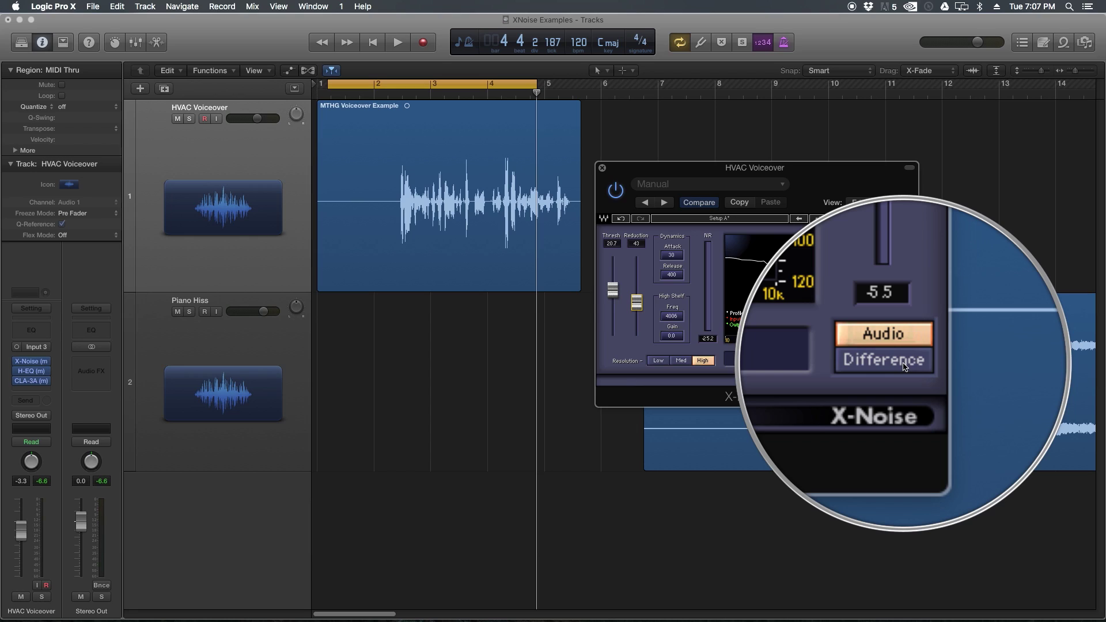
- Extend the cycle range to about bar 5.5, audition X-Noise's Difference signal, and return the monitoring to Audio
{"action": "left_click", "coordinate": [903, 367]}
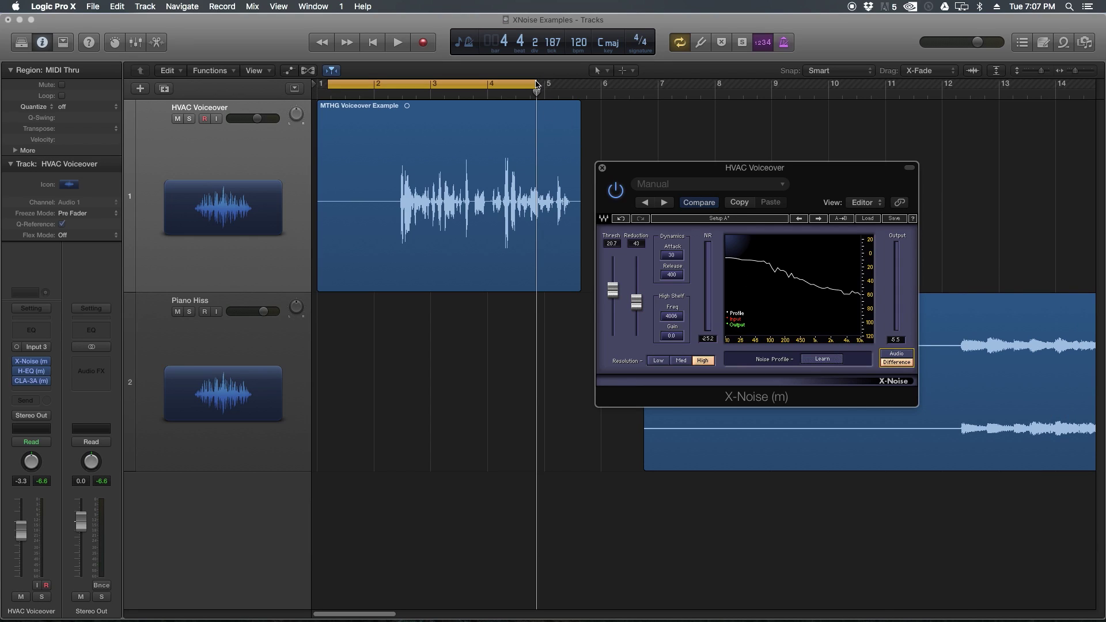
{"action": "left_click_drag", "start_coordinate": [535, 87], "coordinate": [573, 86]}
{"action": "key", "text": "space"}
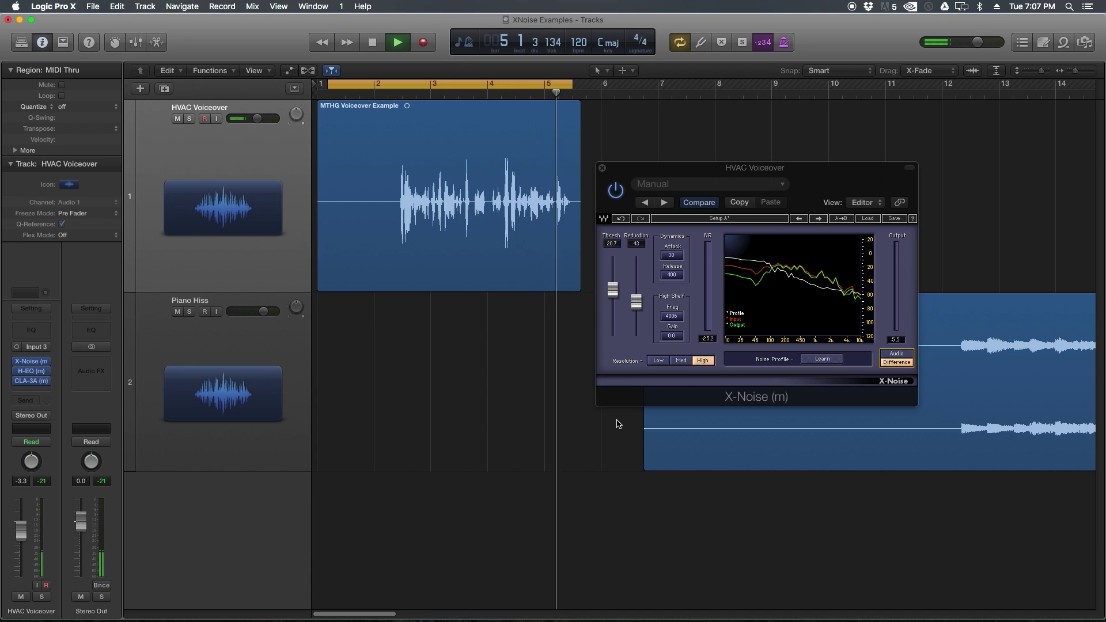
{"action": "key", "text": "space"}
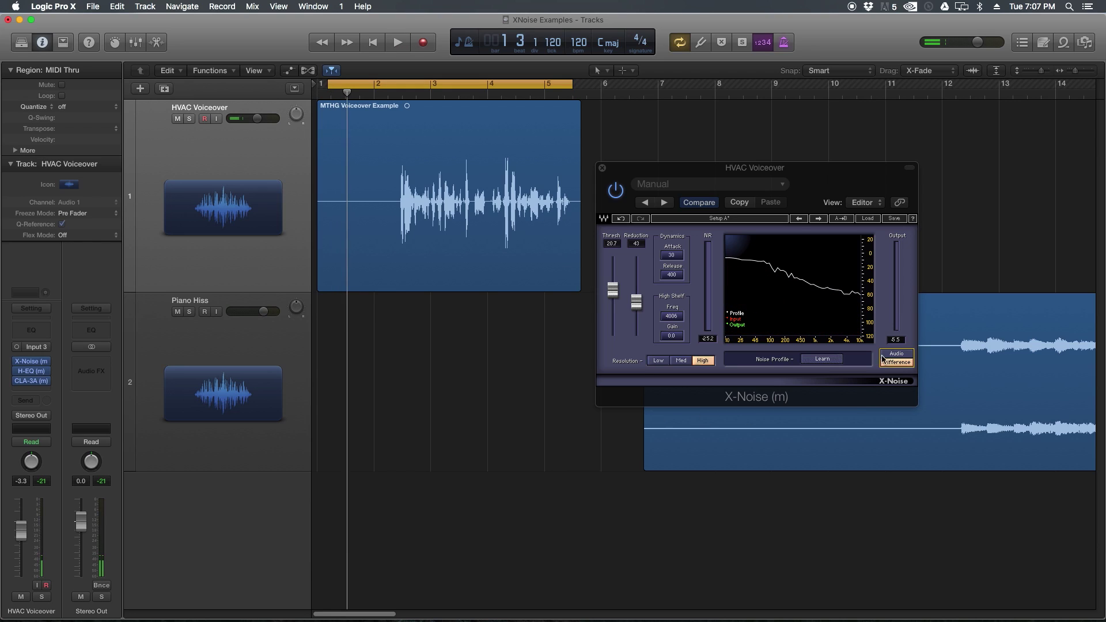
{"action": "left_click", "coordinate": [889, 354]}
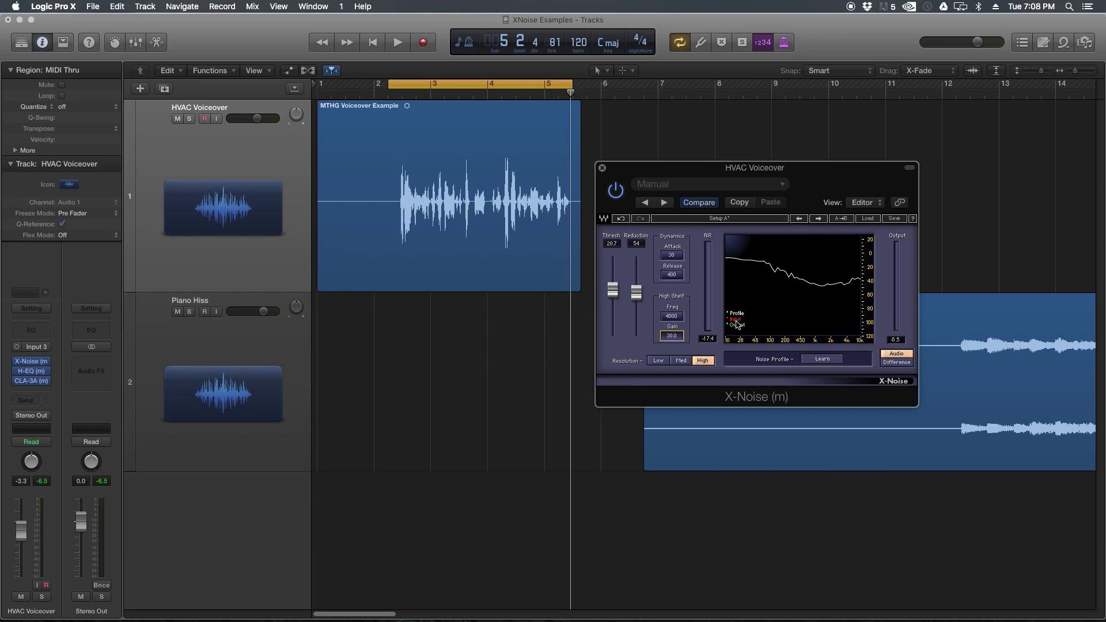
- Audition the looped HVAC voiceover with contrasting High Shelf gain settings in X-Noise
{"action": "key", "text": "space"}
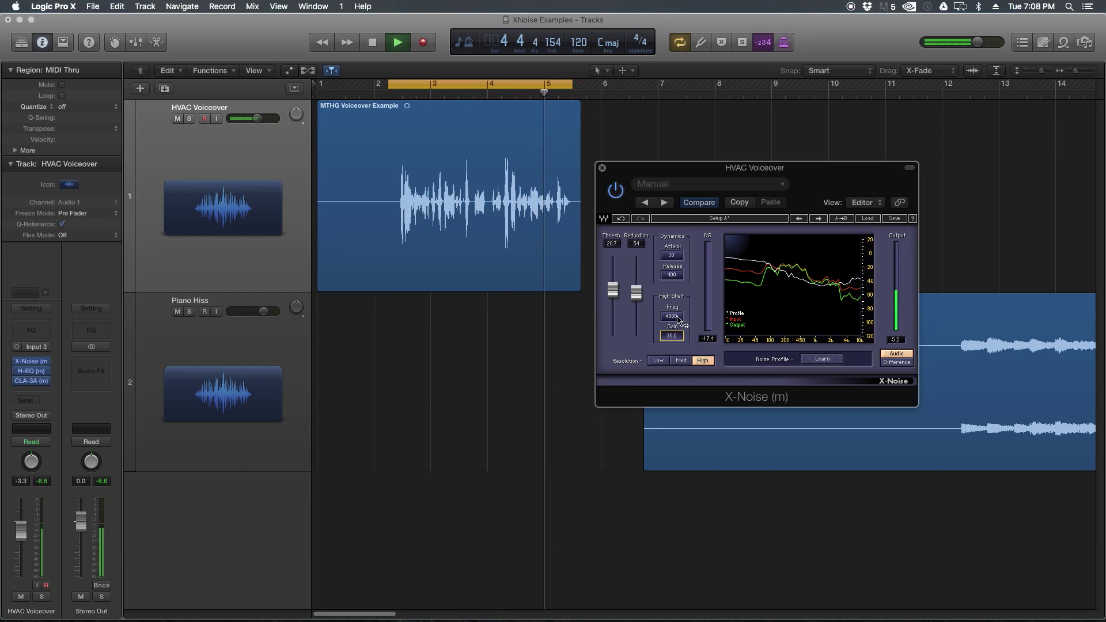
{"action": "key", "text": "space"}
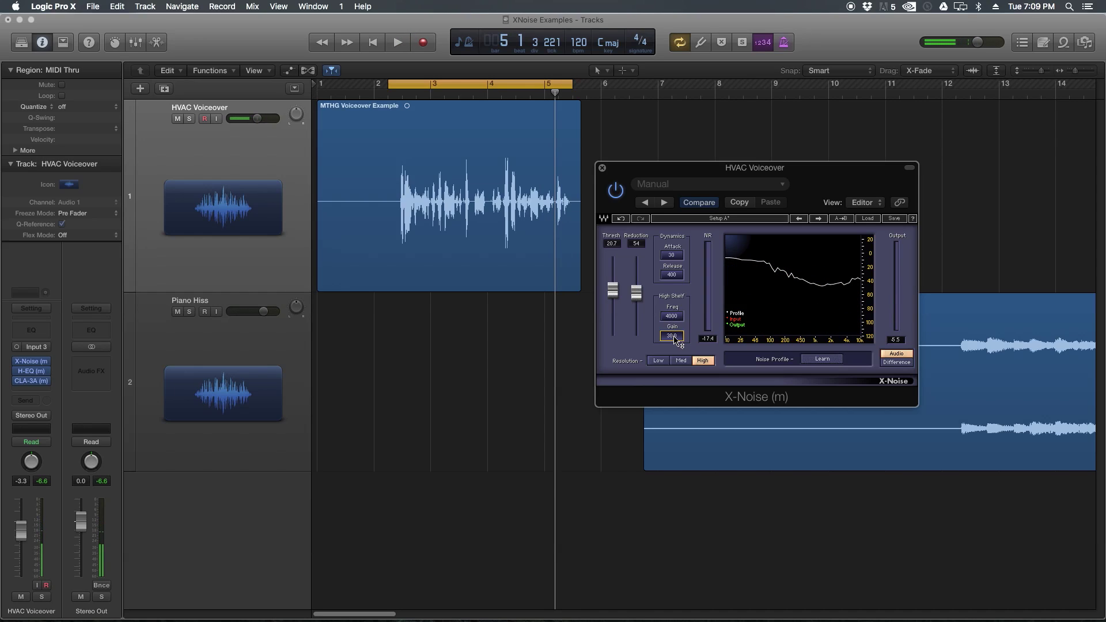
{"action": "key", "text": "space"}
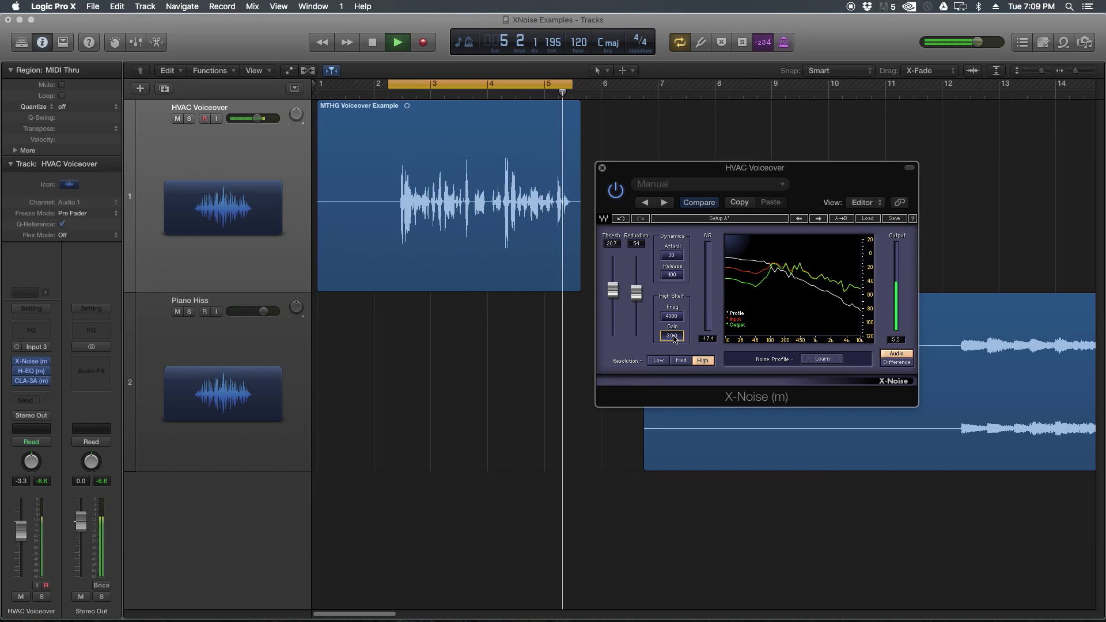
{"action": "key", "text": "space"}
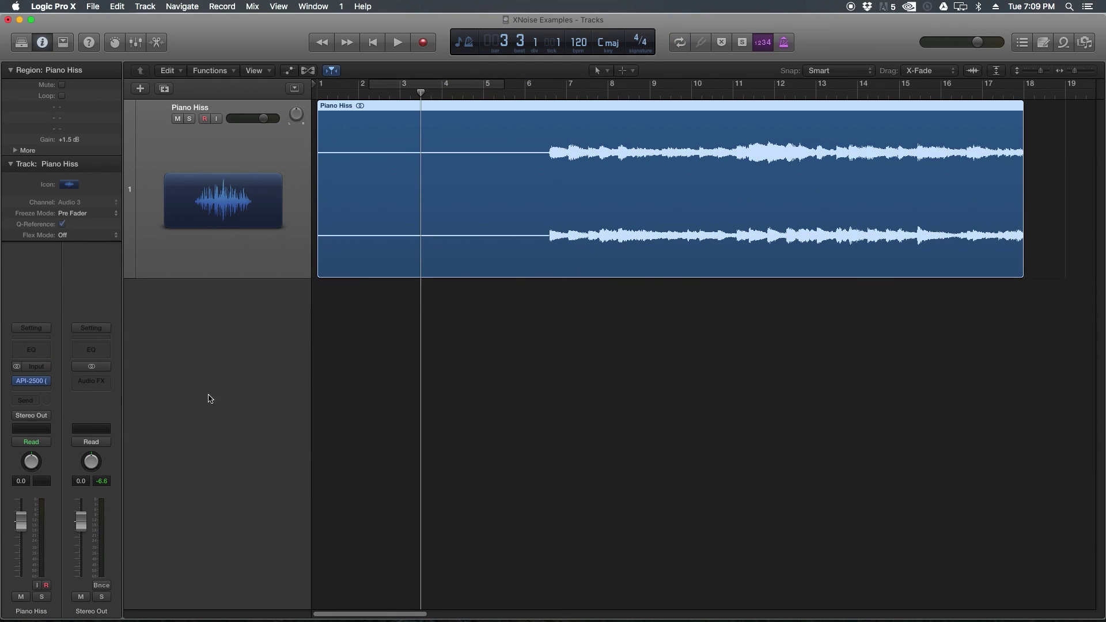
- Play the Piano Hiss track's noise-only intro and learn its noise profile in a stereo X-Noise inserted before the API-2500
{"action": "key", "text": "space"}
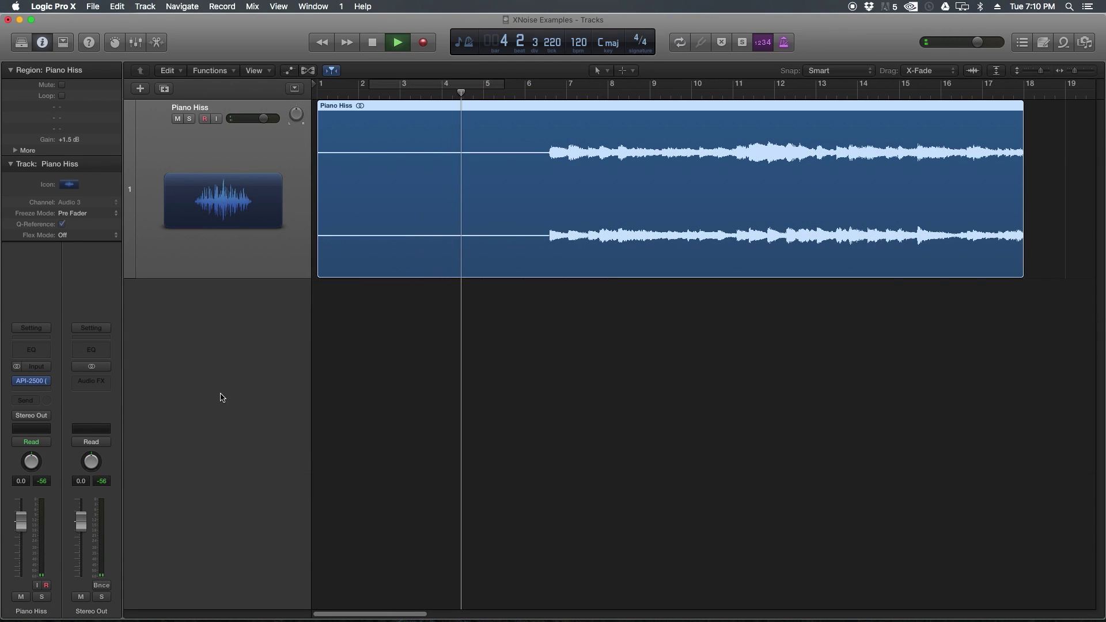
{"action": "key", "text": "space"}
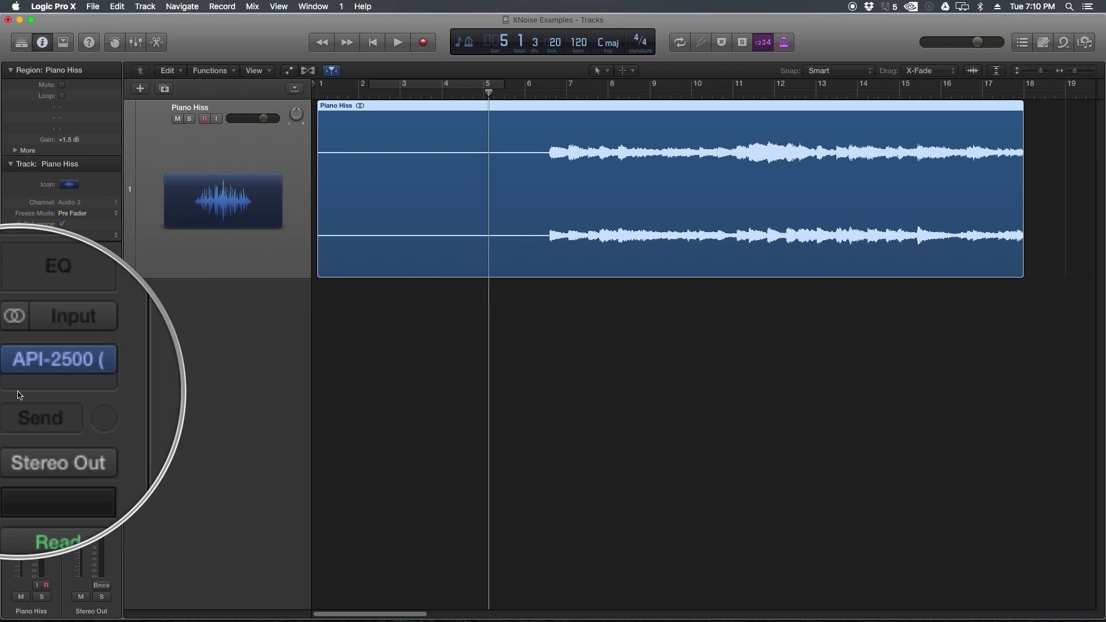
{"action": "left_click", "coordinate": [516, 378]}
{"action": "left_click", "coordinate": [514, 92]}
{"action": "key", "text": "space"}
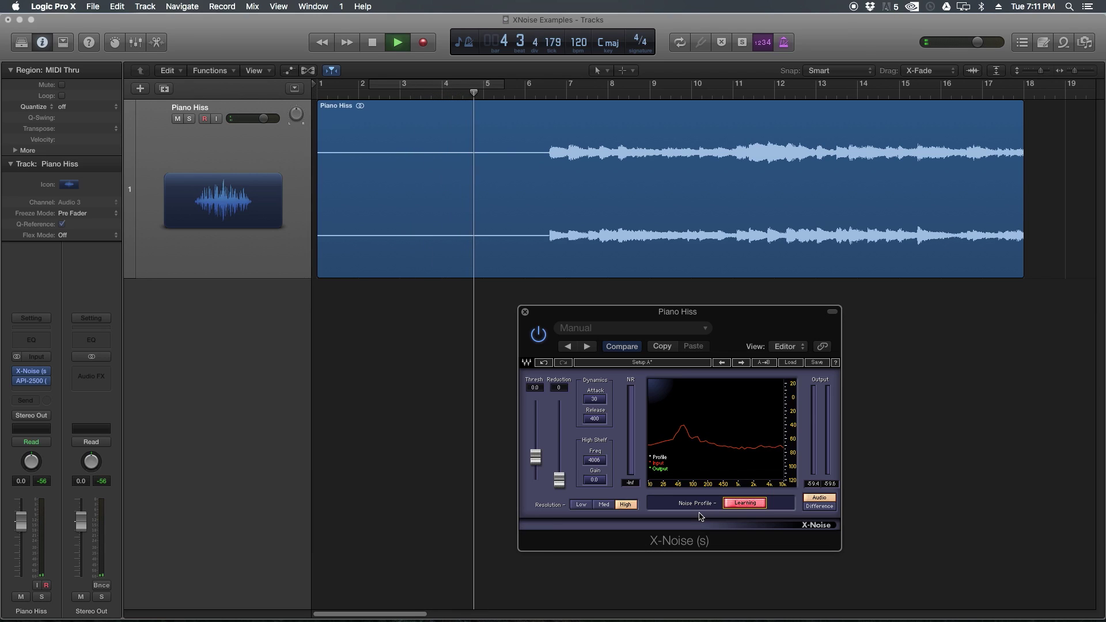
{"action": "key", "text": "space"}
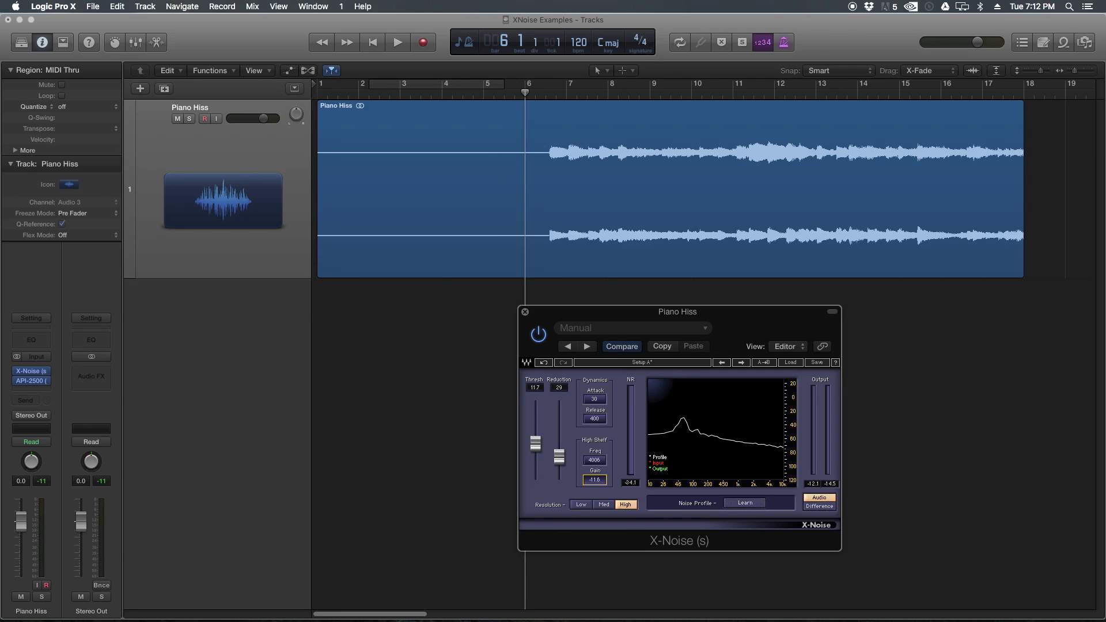
- Raise X-Noise's High Shelf gain and set Thresh to 21.0 and Reduction to 52 while playing the piano from bar 6
{"action": "key", "text": "space"}
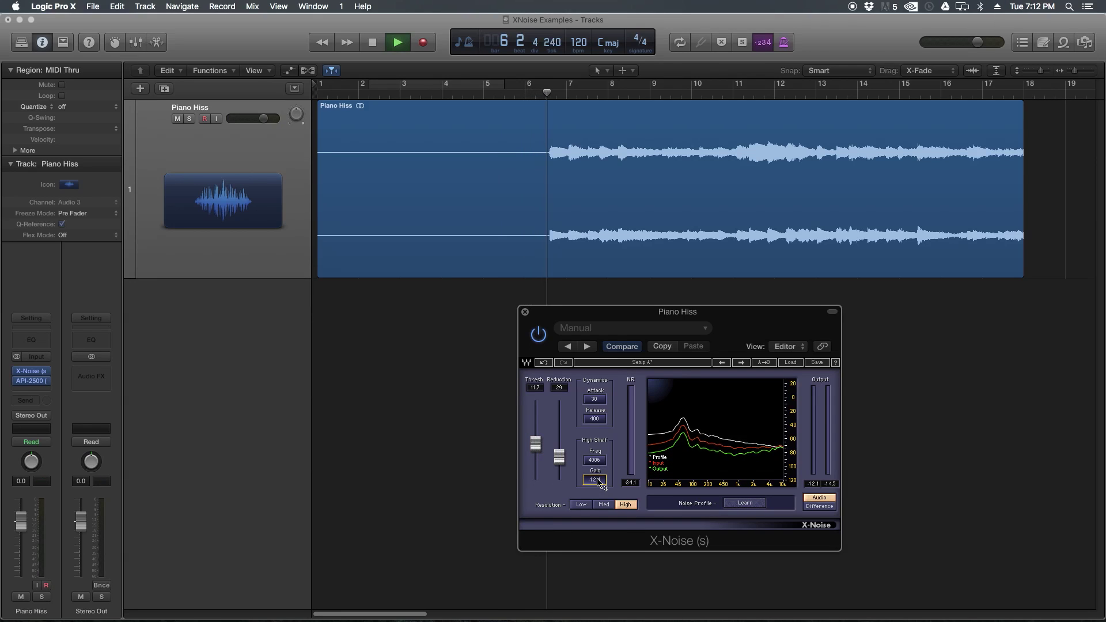
{"action": "left_click_drag", "start_coordinate": [597, 479], "coordinate": [598, 455]}
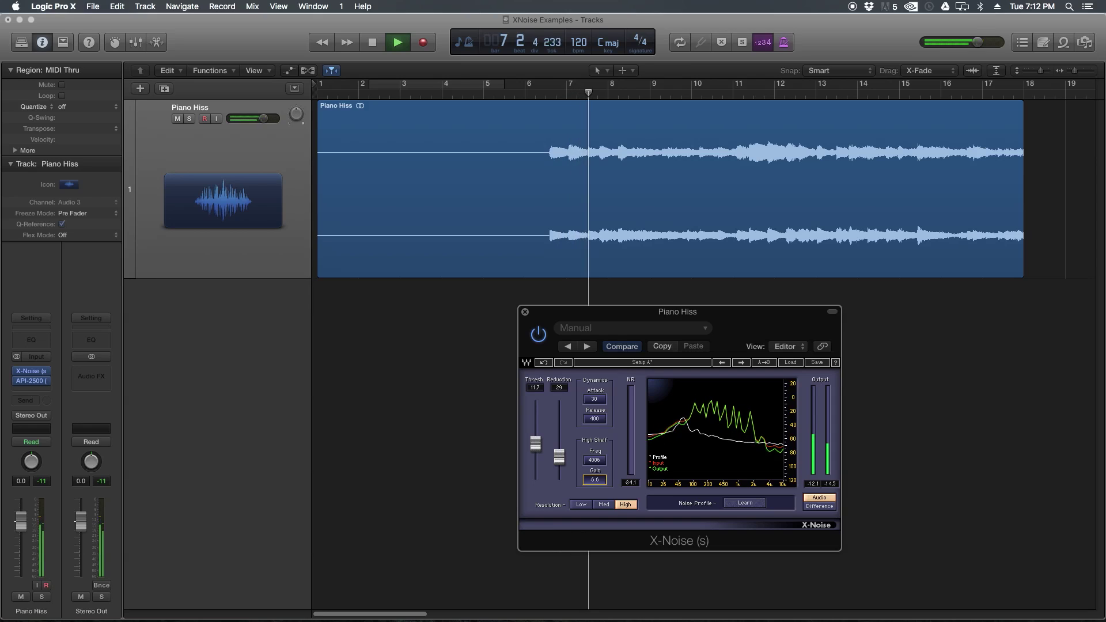
{"action": "mouse_move", "coordinate": [536, 447]}
{"action": "left_mouse_down"}
{"action": "mouse_move", "coordinate": [559, 455]}
{"action": "mouse_move", "coordinate": [559, 423]}
{"action": "mouse_move", "coordinate": [558, 440]}
{"action": "mouse_move", "coordinate": [536, 433]}
{"action": "left_mouse_up"}
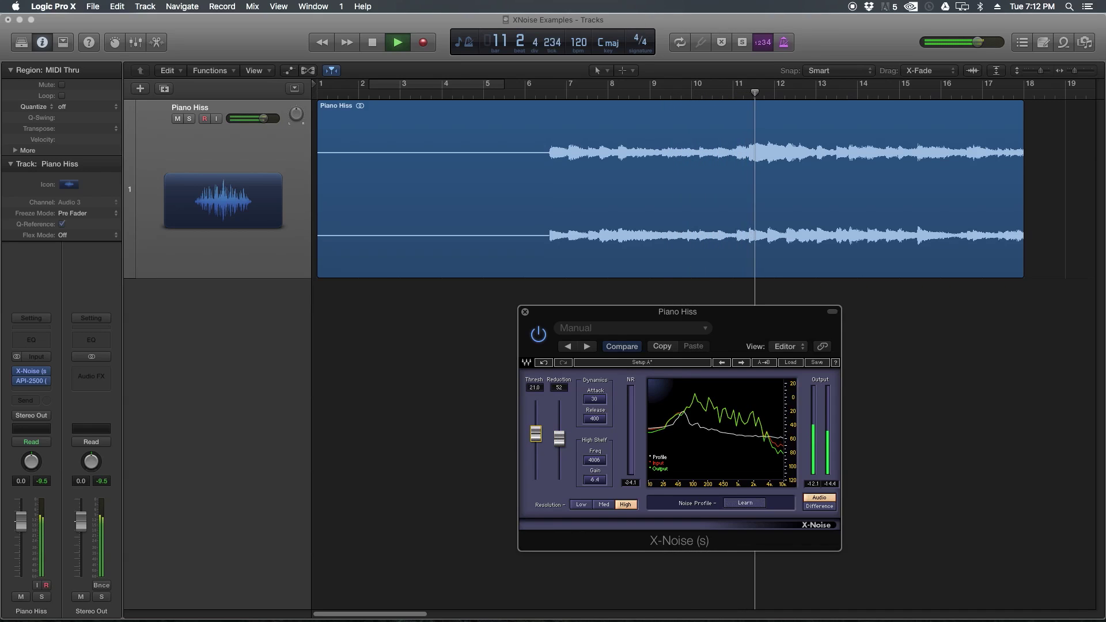
- Compare the Piano Hiss track from around bar 5 with X-Noise enabled and with X-Noise bypassed
{"action": "left_click", "coordinate": [549, 91]}
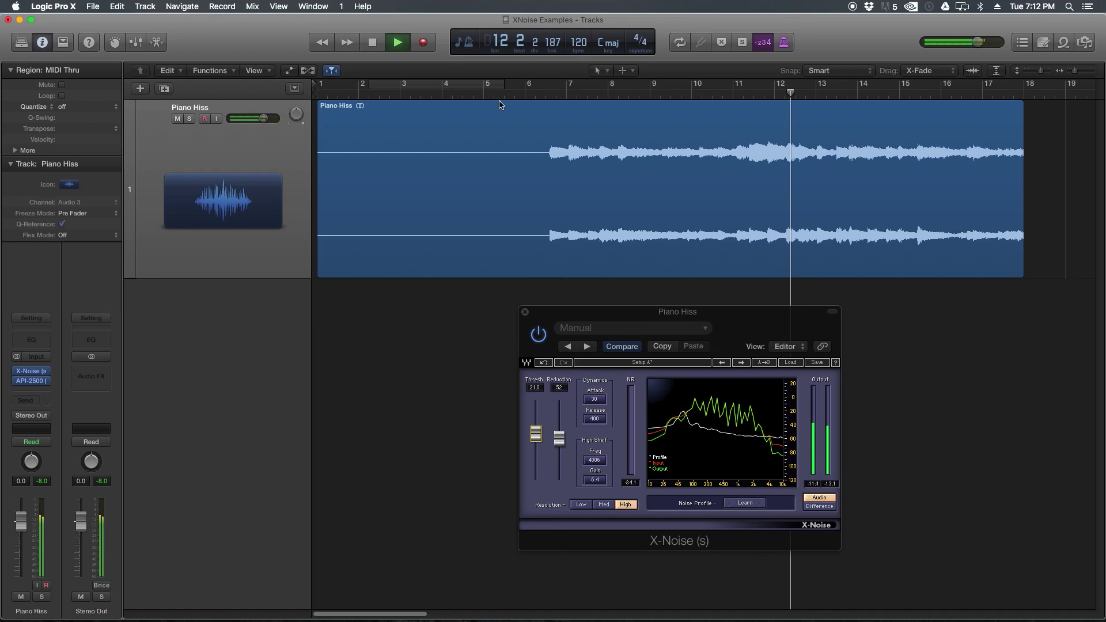
{"action": "key", "text": "space"}
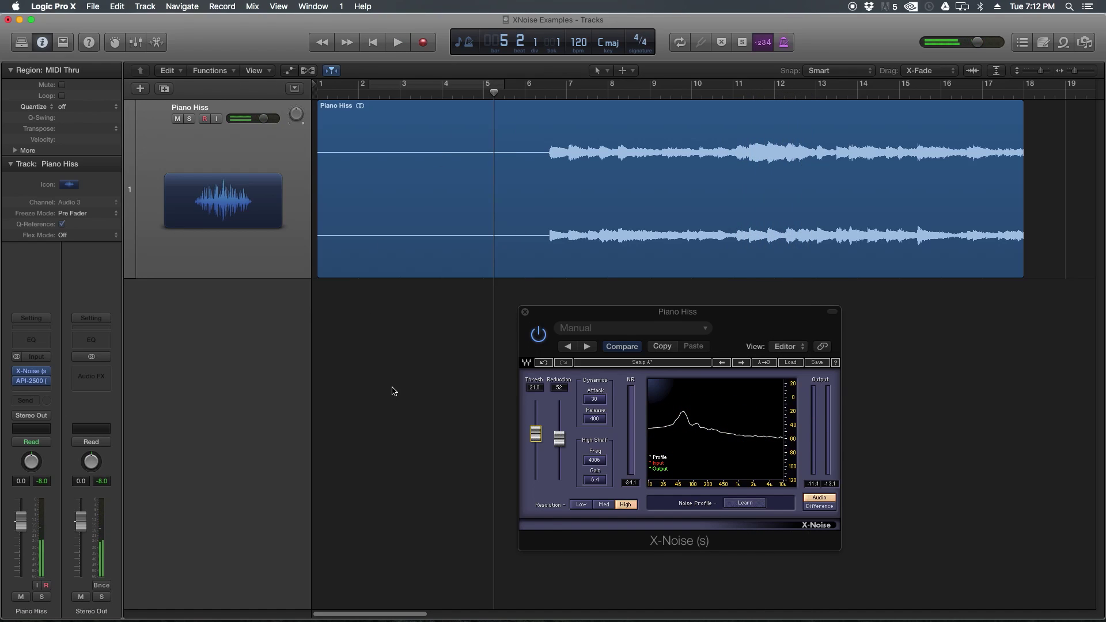
{"action": "key", "text": "space"}
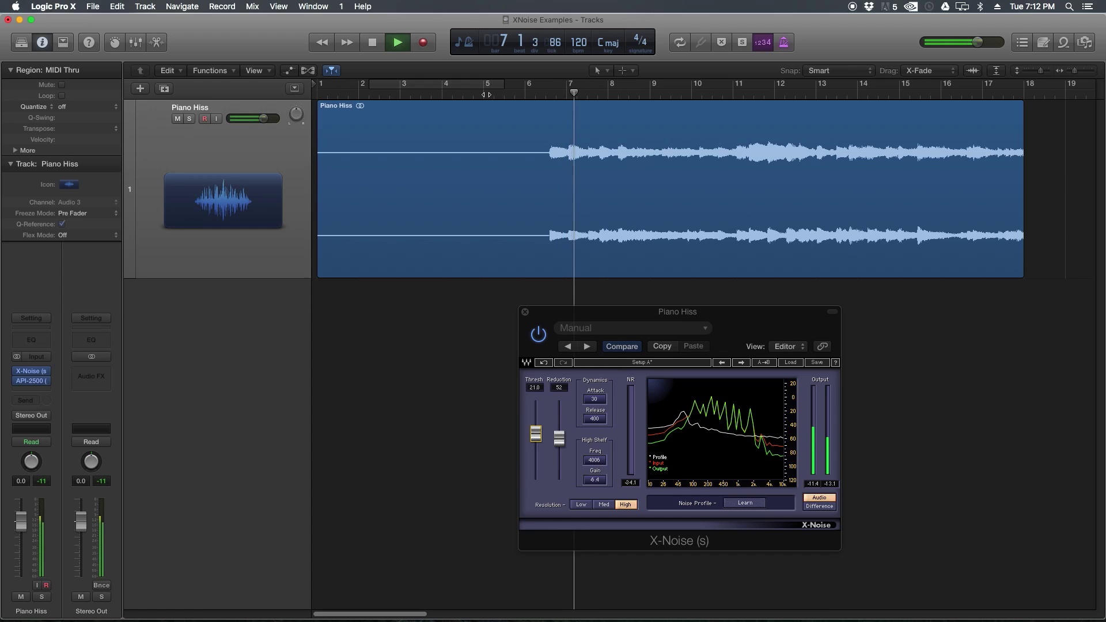
{"action": "key", "text": "space"}
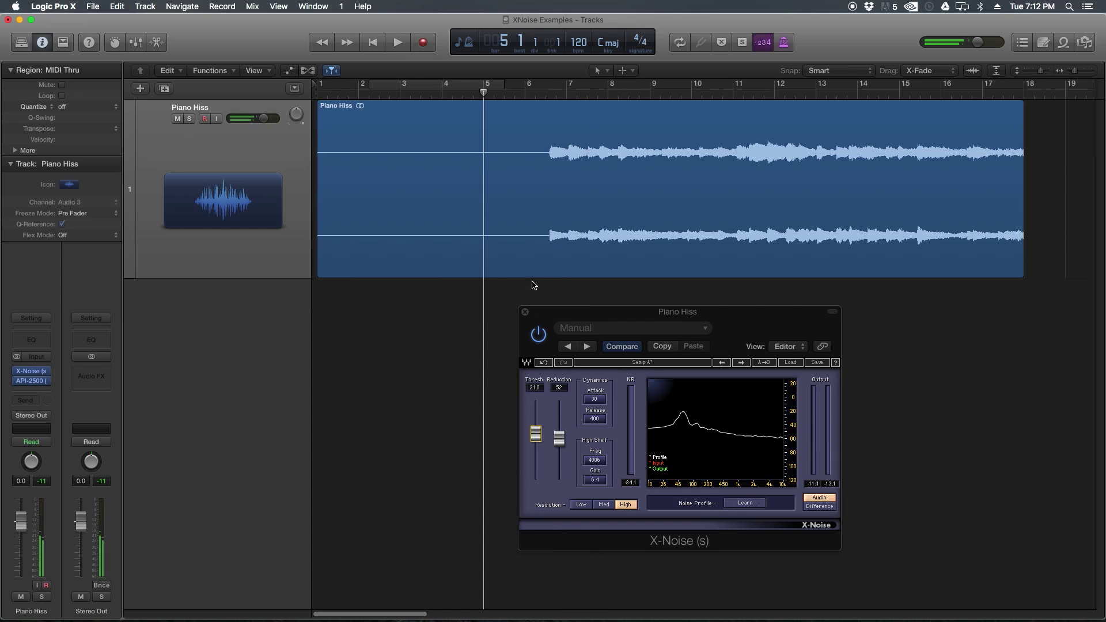
{"action": "left_click", "coordinate": [537, 335]}
{"action": "key", "text": "space"}
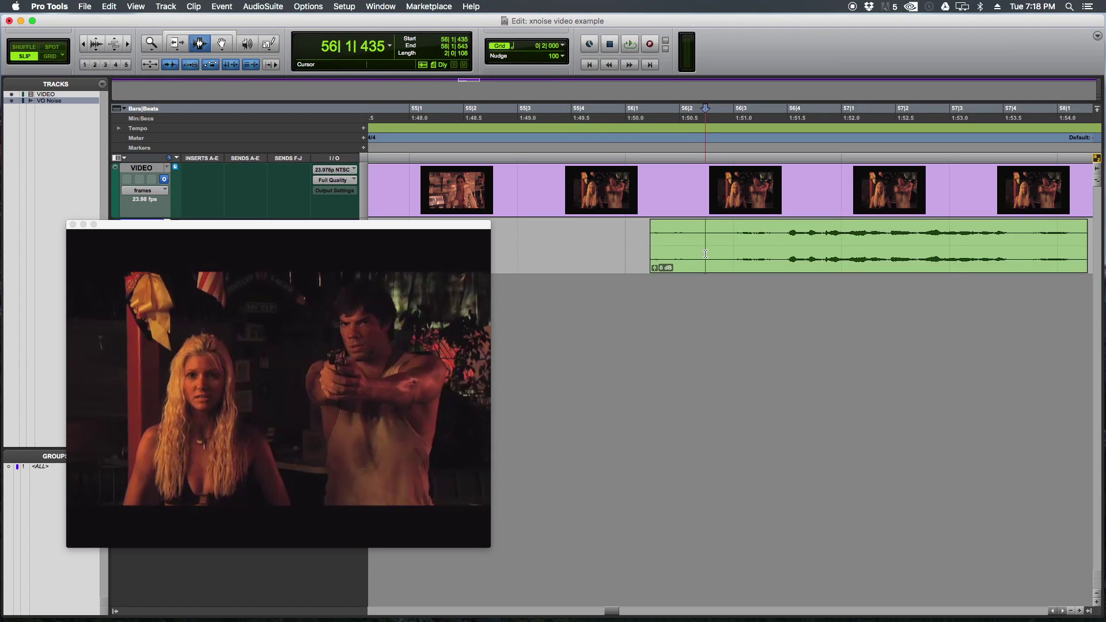
- In Pro Tools, audition the VO Noise clip and open the X-Noise Stereo AudioSuite plug-in beside the video window
{"action": "key", "text": "space"}
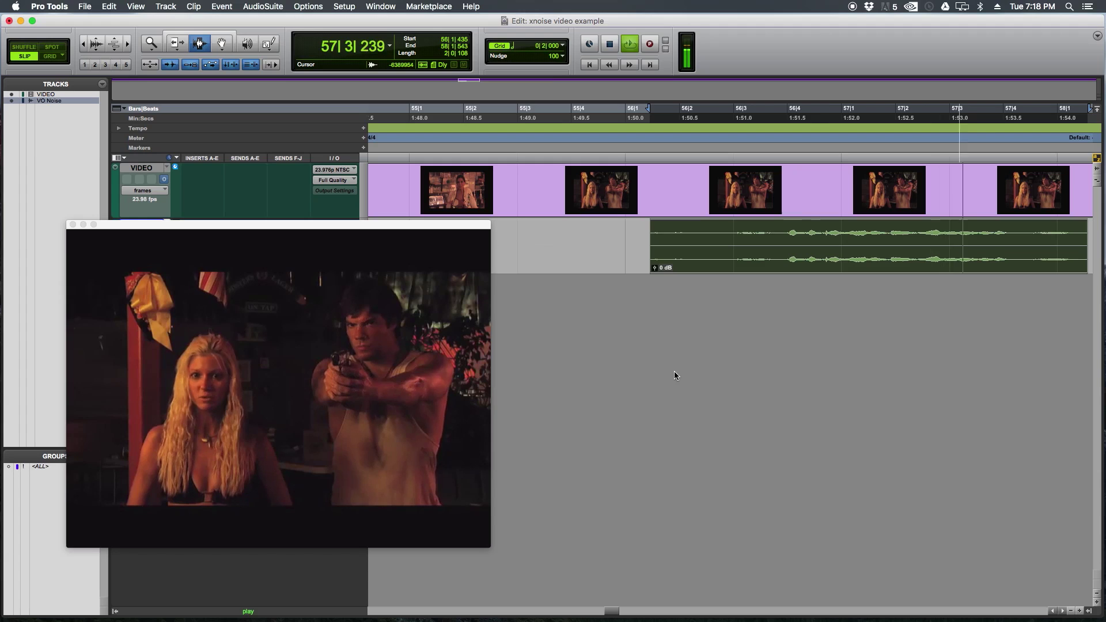
{"action": "key", "text": "space"}
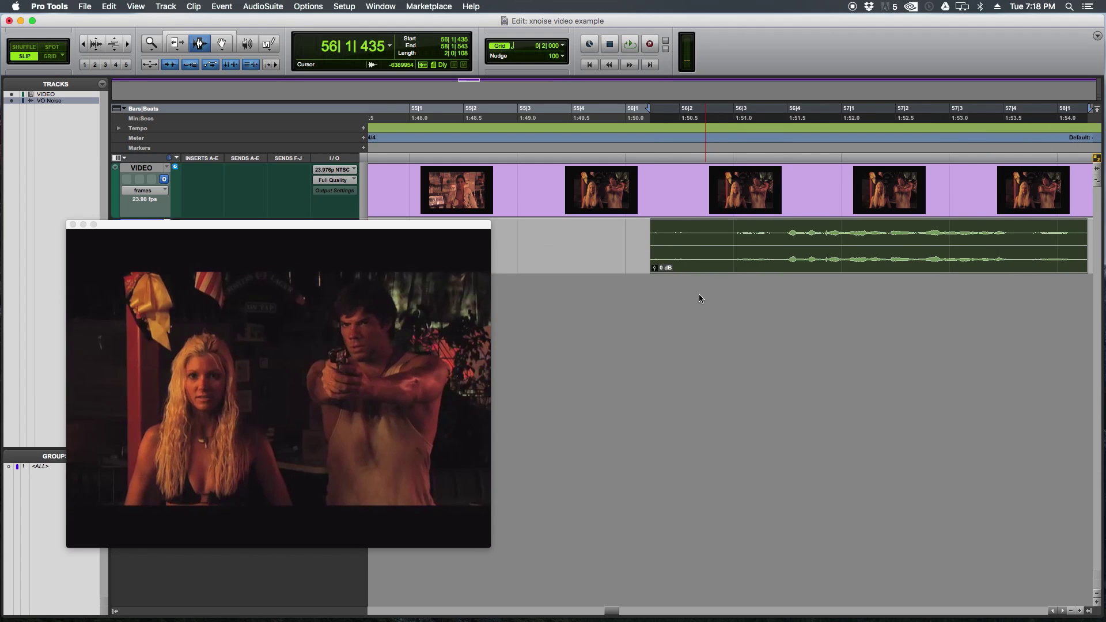
{"action": "left_click", "coordinate": [262, 6]}
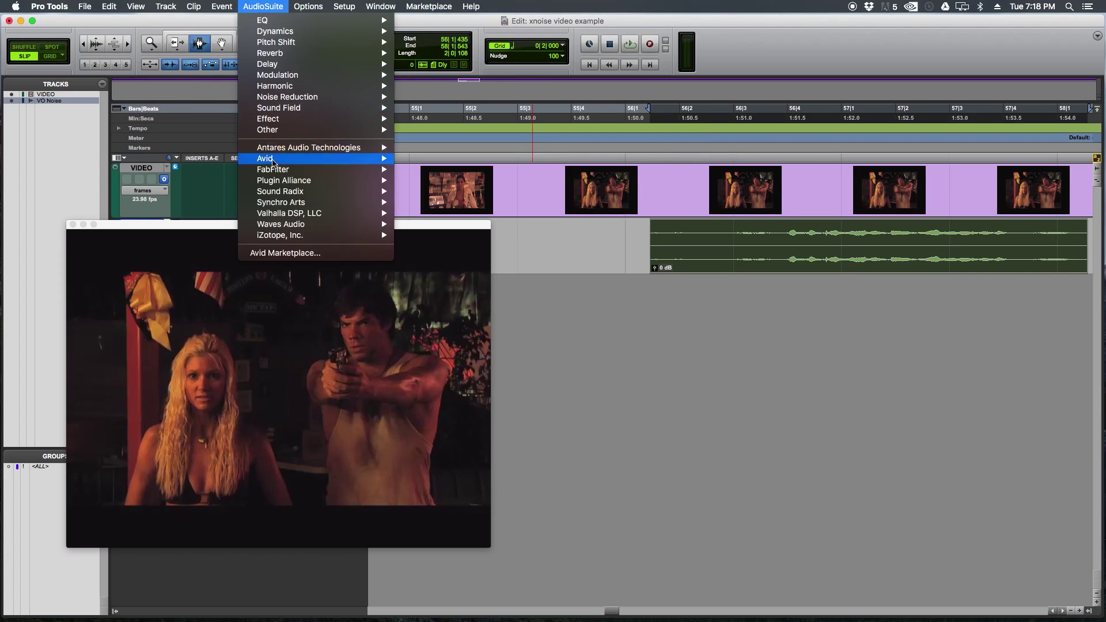
{"action": "mouse_move", "coordinate": [272, 179]}
{"action": "mouse_move", "coordinate": [309, 102]}
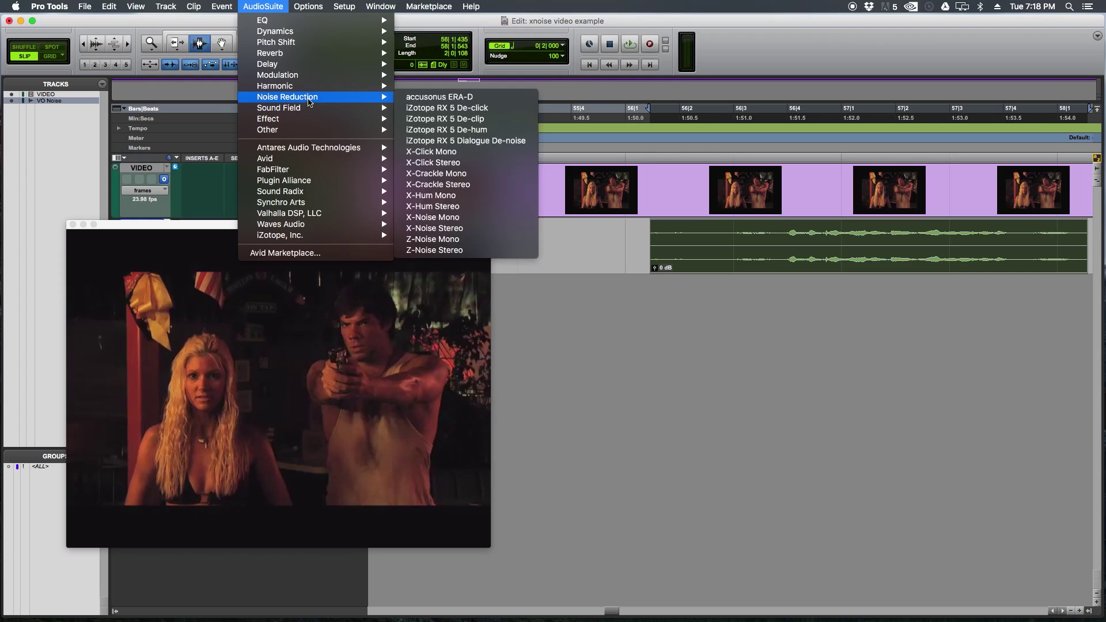
{"action": "left_click", "coordinate": [462, 229]}
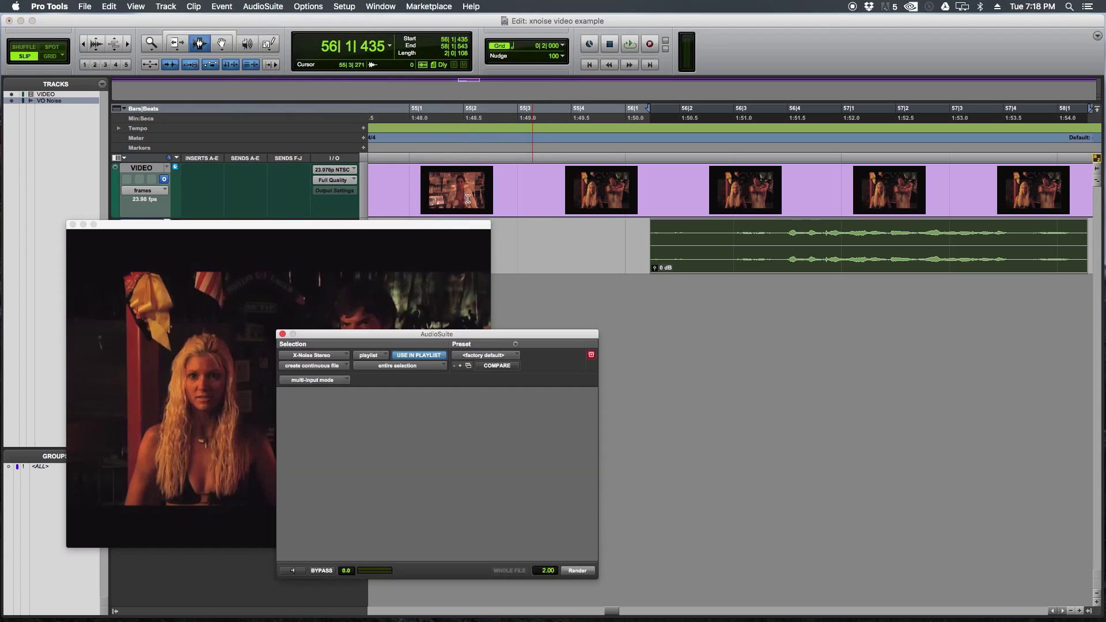
{"action": "left_click_drag", "start_coordinate": [486, 335], "coordinate": [731, 298]}
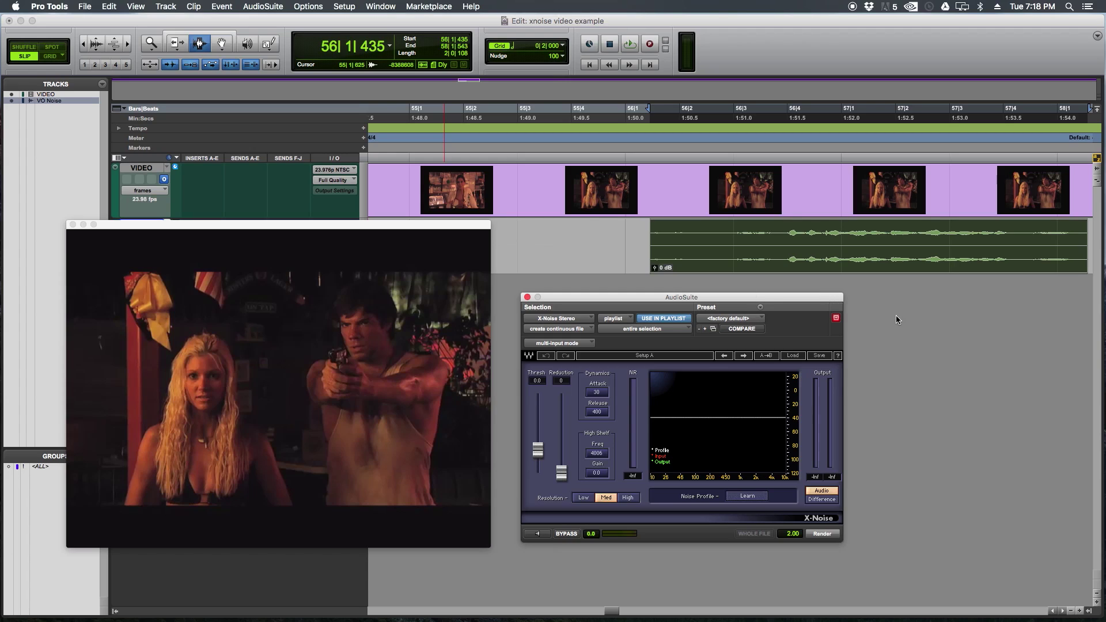
- Select the noise-only start of the VO Noise clip, from 56|1|522 to 56|3|015, after auditioning a longer selection
{"action": "left_click", "coordinate": [831, 238]}
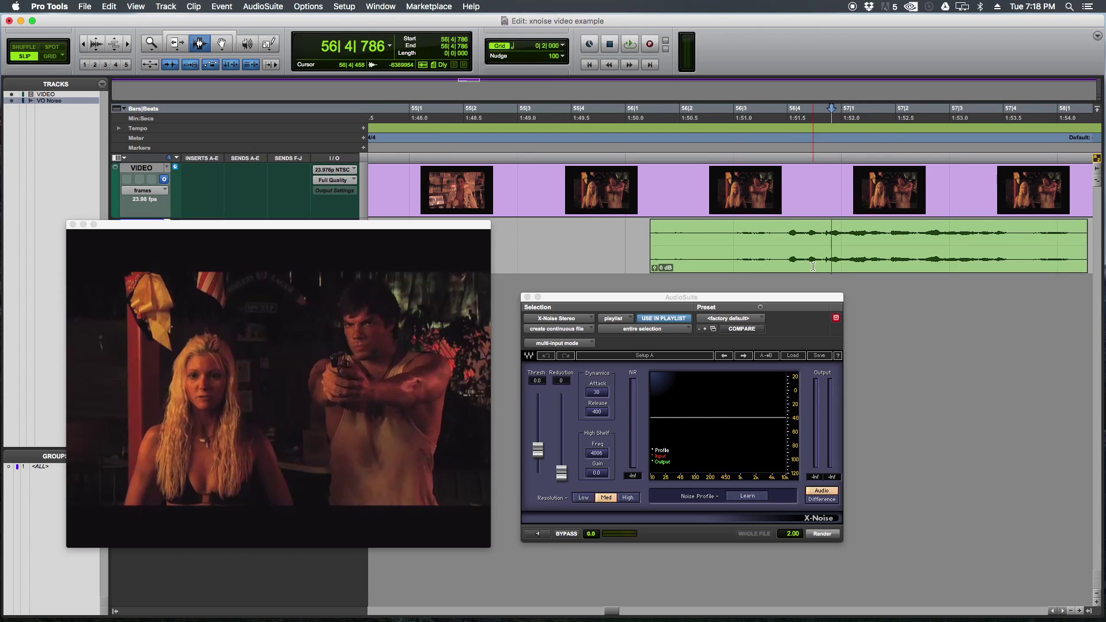
{"action": "left_click_drag", "start_coordinate": [660, 241], "coordinate": [779, 261]}
{"action": "key", "text": "space"}
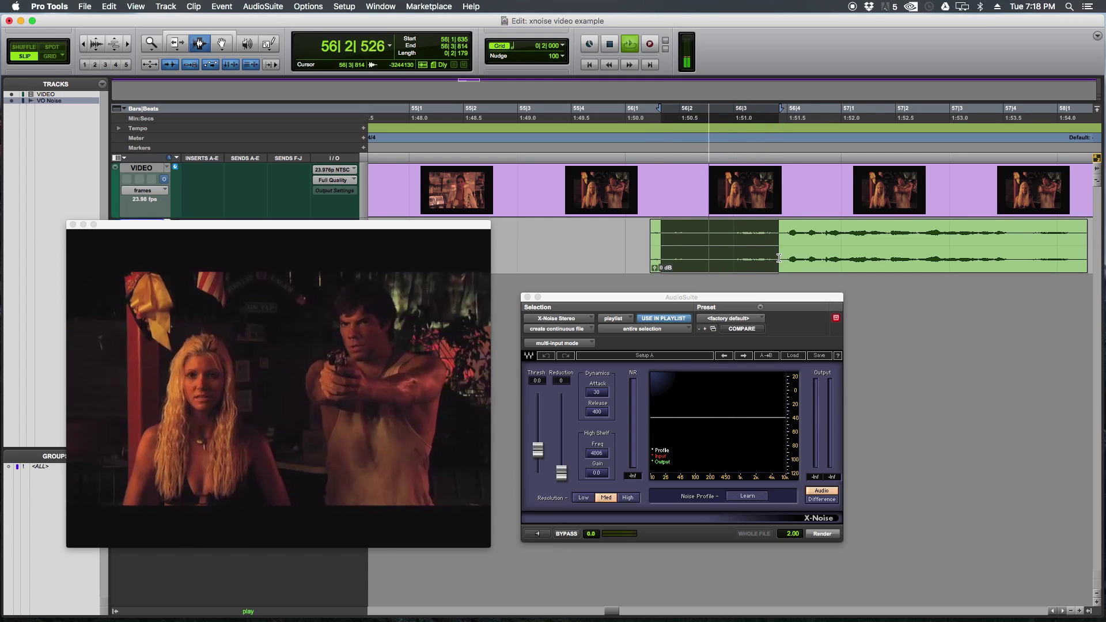
{"action": "key", "text": "space"}
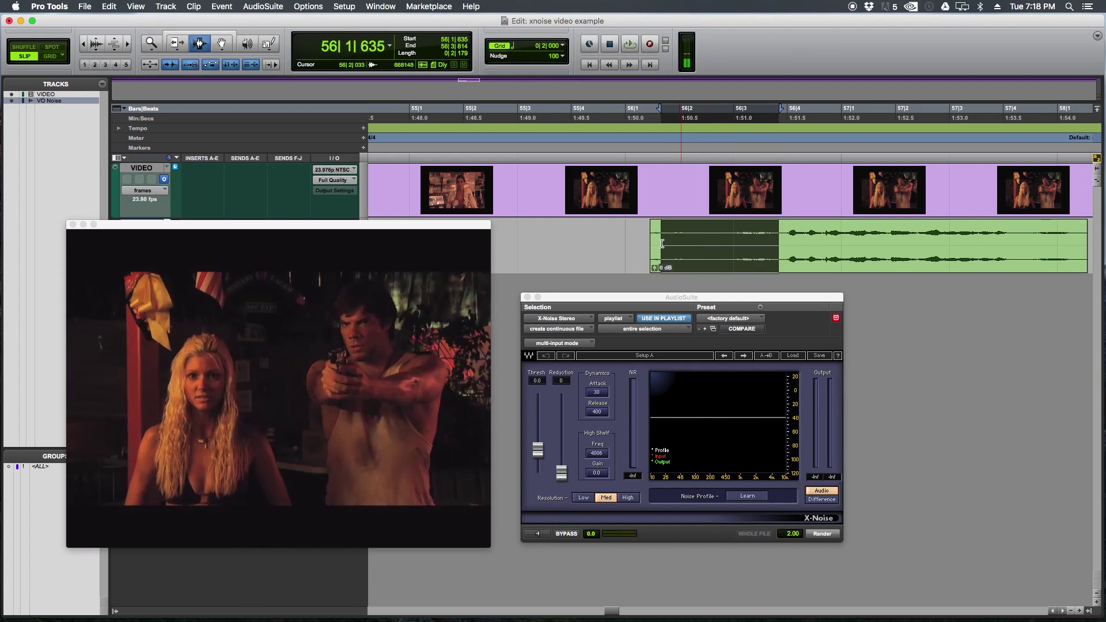
{"action": "left_click_drag", "start_coordinate": [655, 245], "coordinate": [733, 255]}
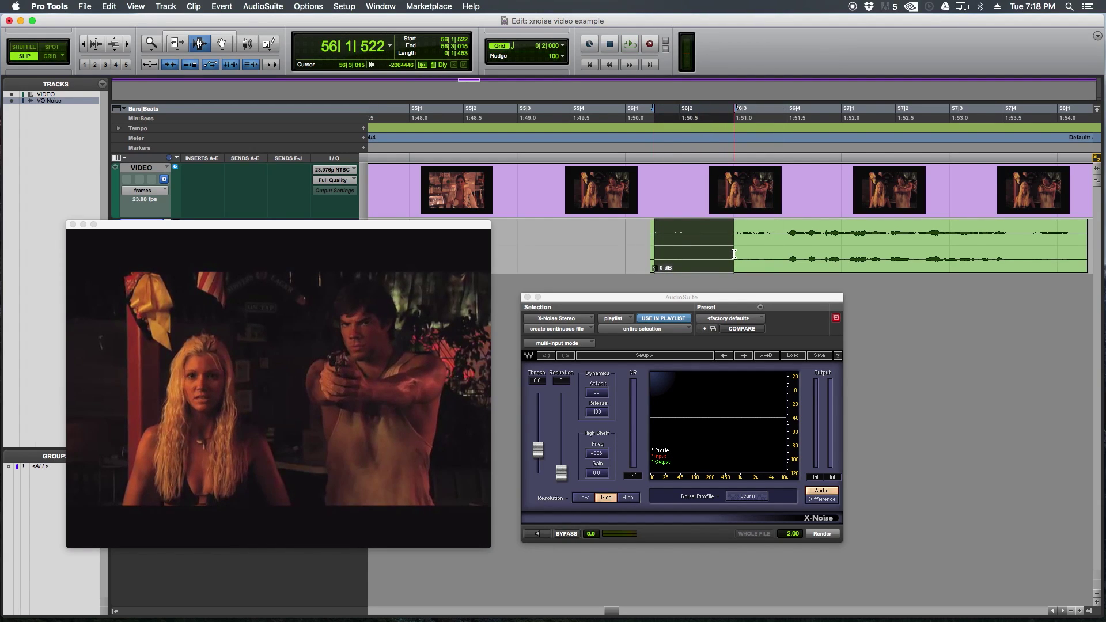
- Learn X-Noise's noise profile by previewing the selected noise-only section of the clip
{"action": "left_click", "coordinate": [740, 498]}
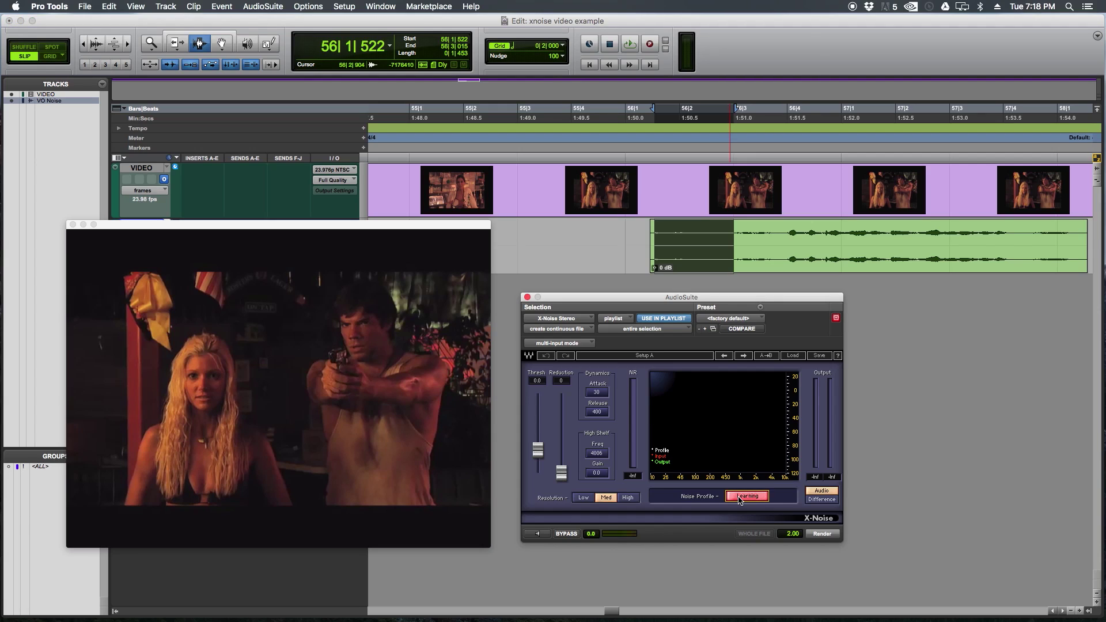
{"action": "left_click", "coordinate": [539, 534]}
{"action": "left_click", "coordinate": [539, 534]}
{"action": "left_click", "coordinate": [748, 497]}
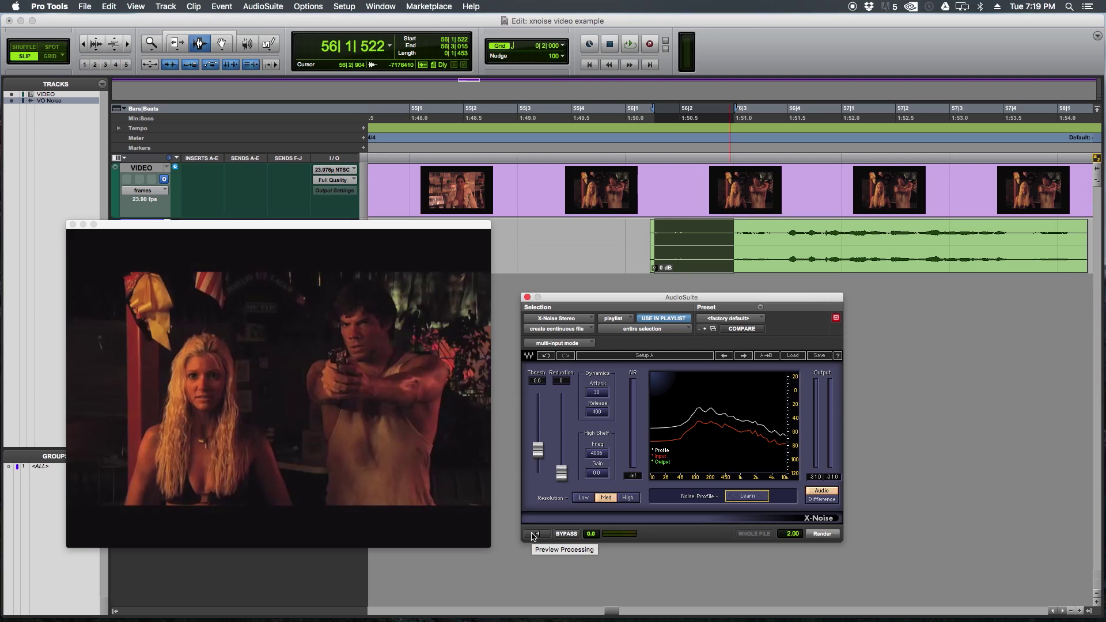
- Set X-Noise's Resolution to High, Thresh to about 22 and Reduction to 43 while previewing the noise selection
{"action": "left_click", "coordinate": [627, 498]}
{"action": "left_click", "coordinate": [533, 535]}
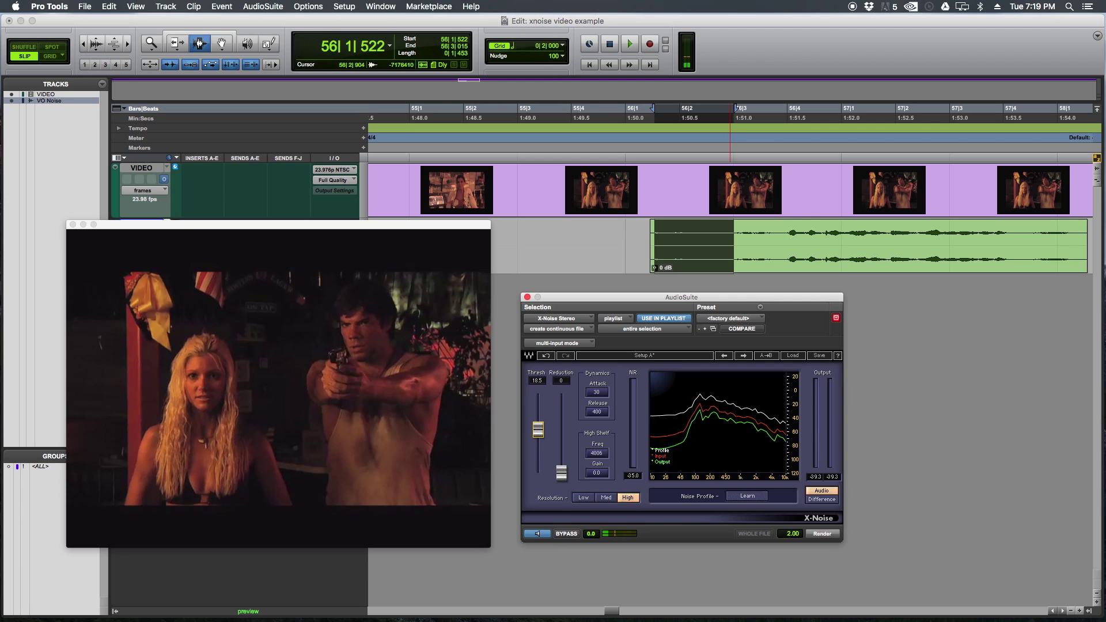
{"action": "left_click_drag", "start_coordinate": [562, 473], "coordinate": [562, 447]}
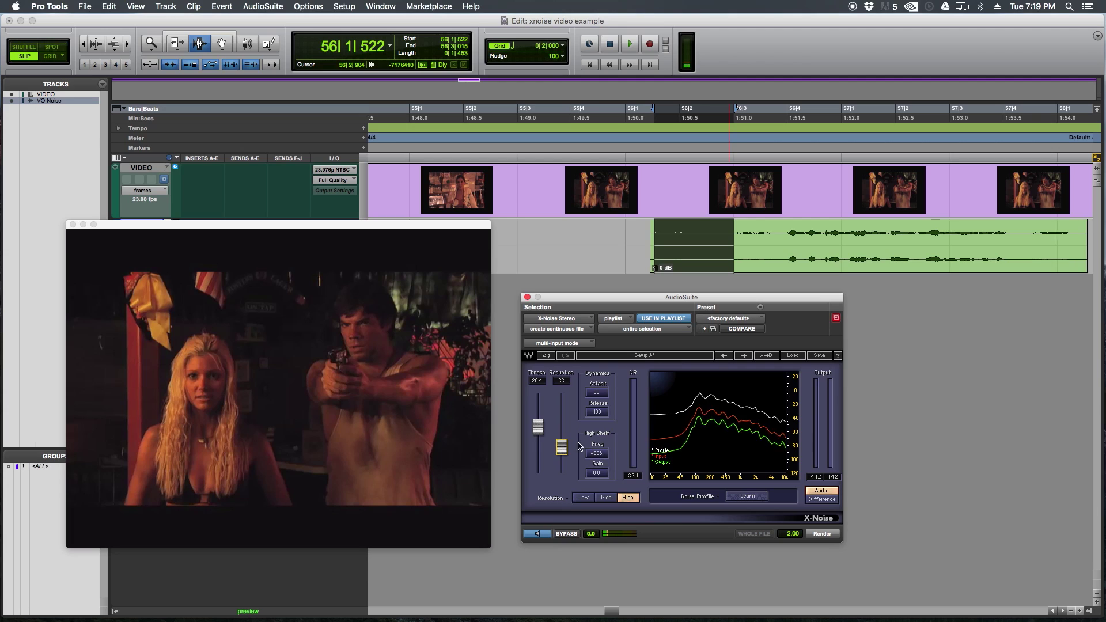
{"action": "left_click_drag", "start_coordinate": [561, 447], "coordinate": [544, 431]}
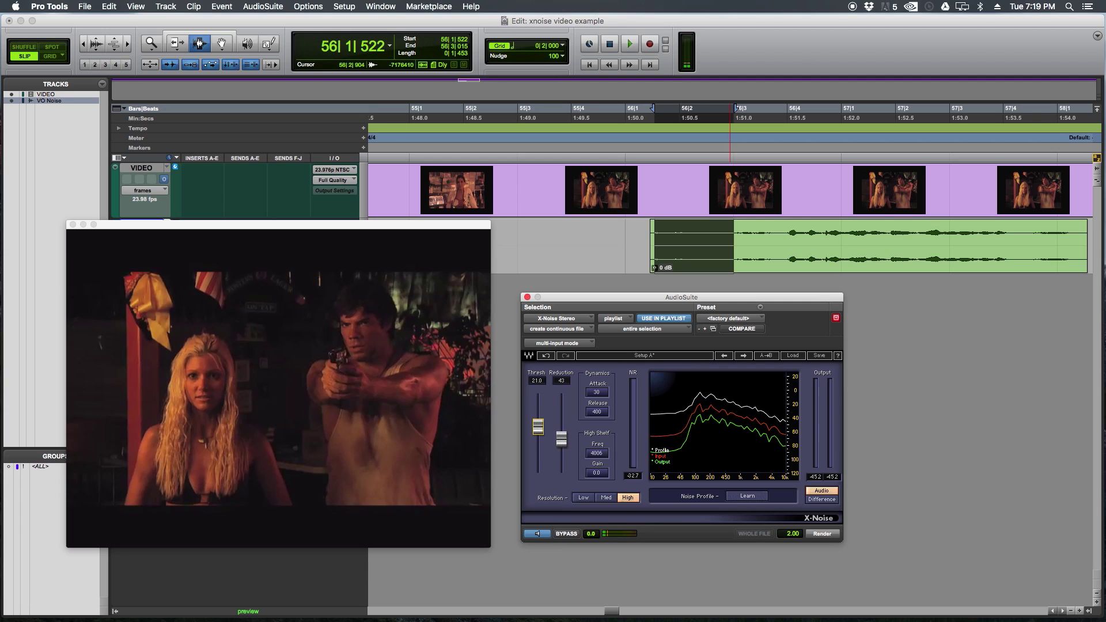
{"action": "left_click", "coordinate": [548, 537]}
- Select the whole VO Noise clip and compare its unprocessed playback with the X-Noise preview
{"action": "double_click", "coordinate": [797, 246]}
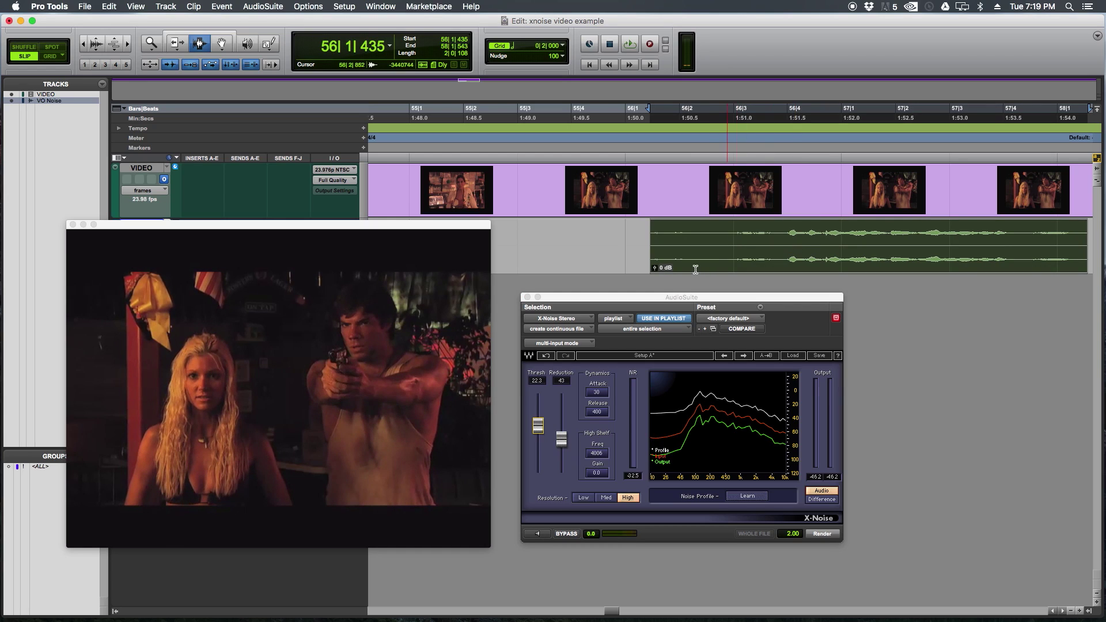
{"action": "key", "text": "space"}
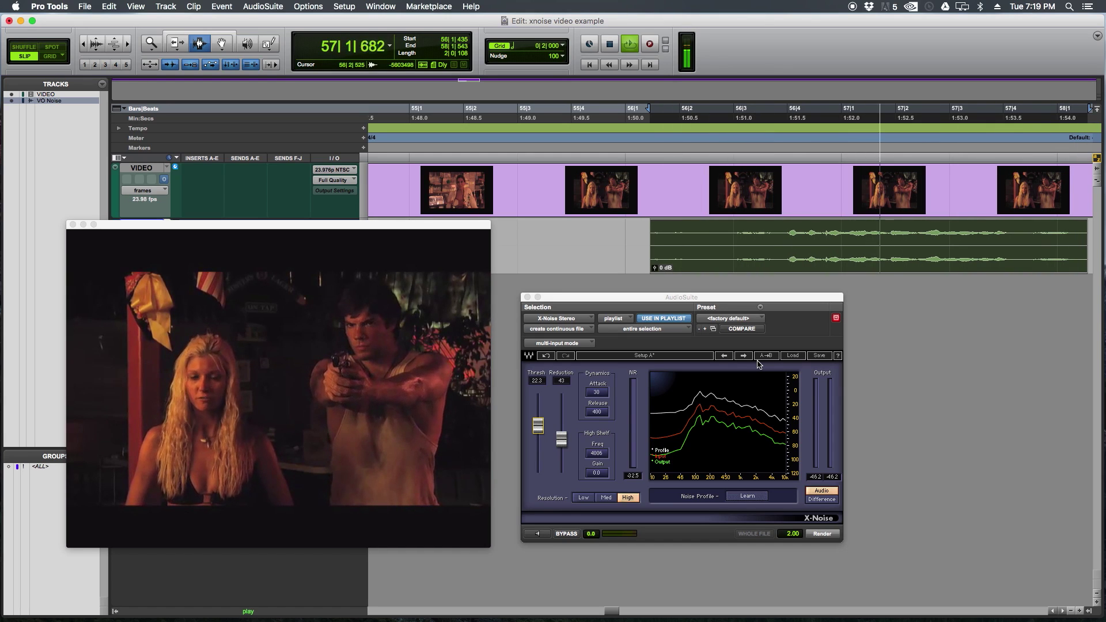
{"action": "key", "text": "space"}
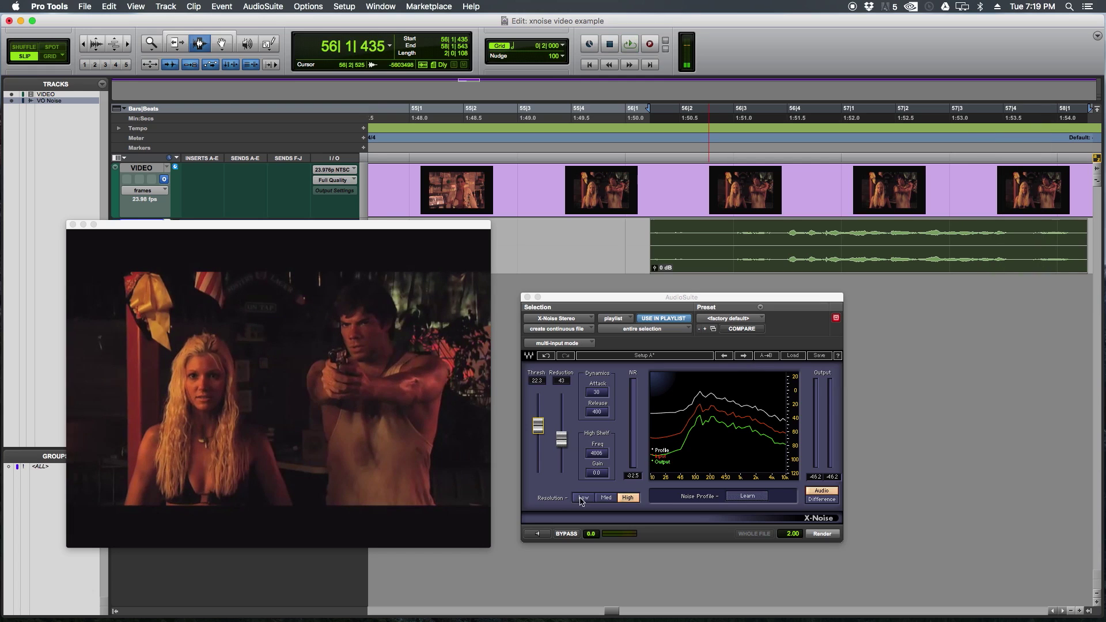
{"action": "left_click", "coordinate": [538, 534]}
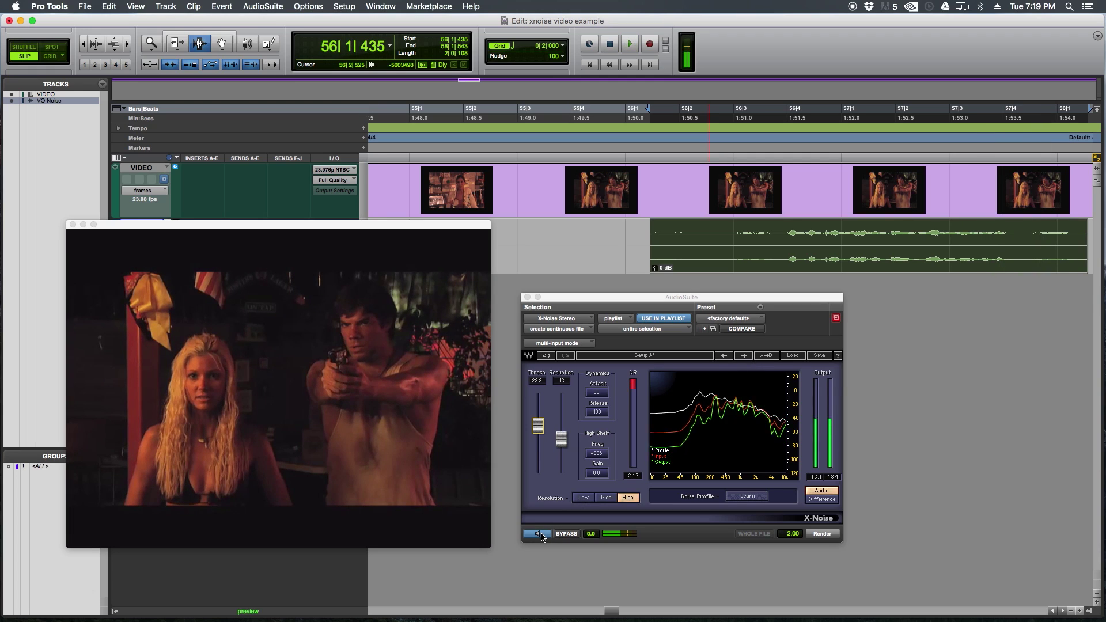
- Stop the preview and set X-Noise's Thresh to 19.9, Reduction to 41 and High Shelf Gain to -4.5
{"action": "left_click", "coordinate": [538, 534]}
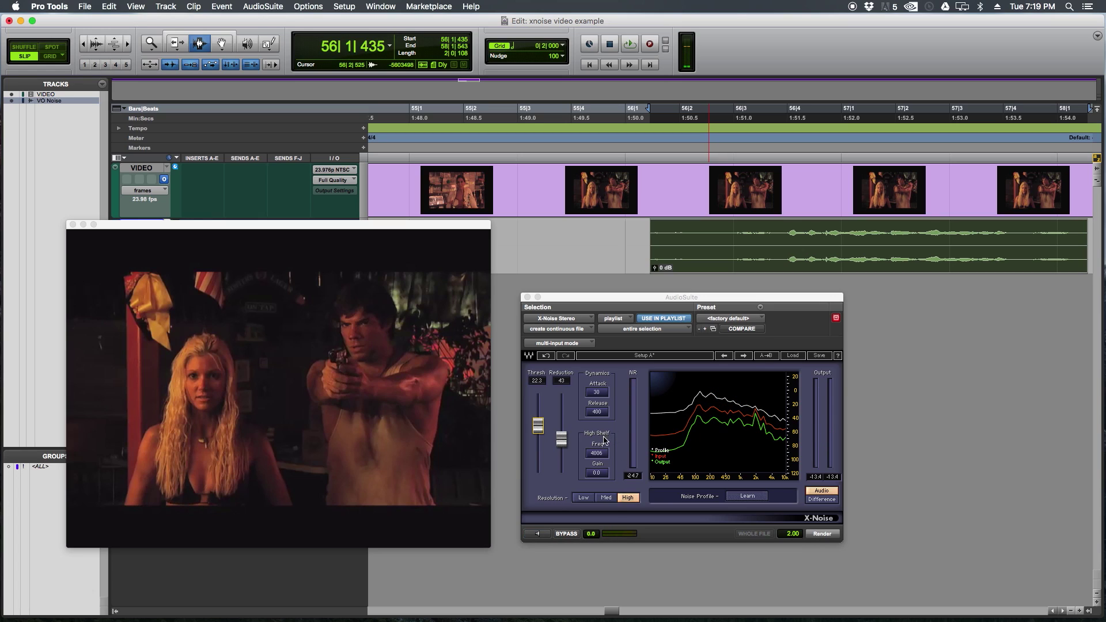
{"action": "left_click_drag", "start_coordinate": [561, 439], "coordinate": [538, 429]}
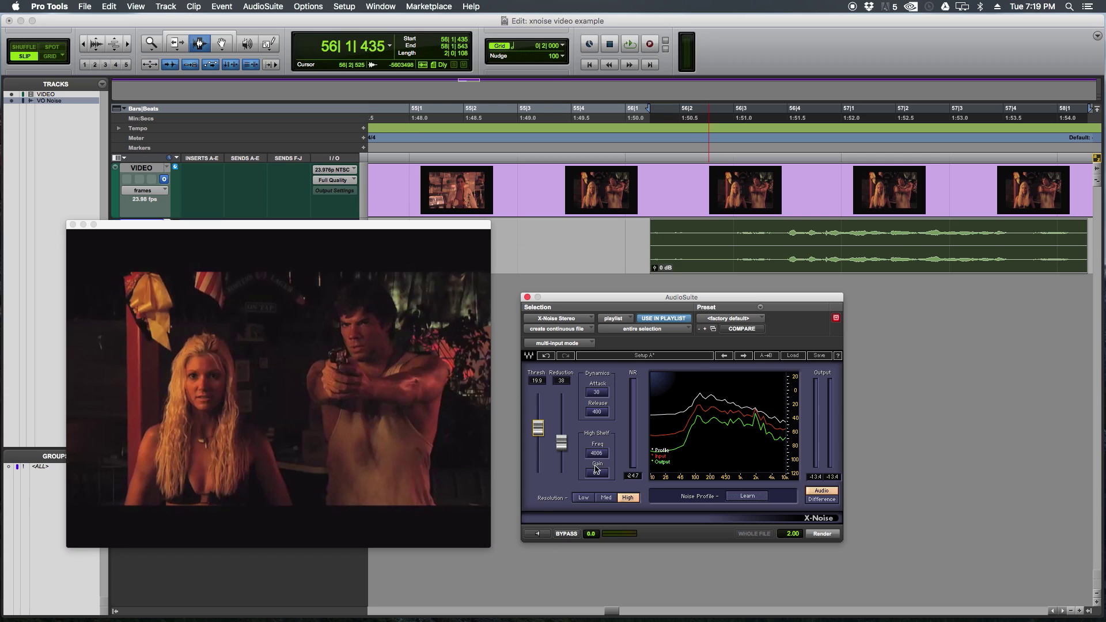
{"action": "left_click_drag", "start_coordinate": [598, 473], "coordinate": [597, 489]}
{"action": "left_click_drag", "start_coordinate": [560, 443], "coordinate": [560, 440]}
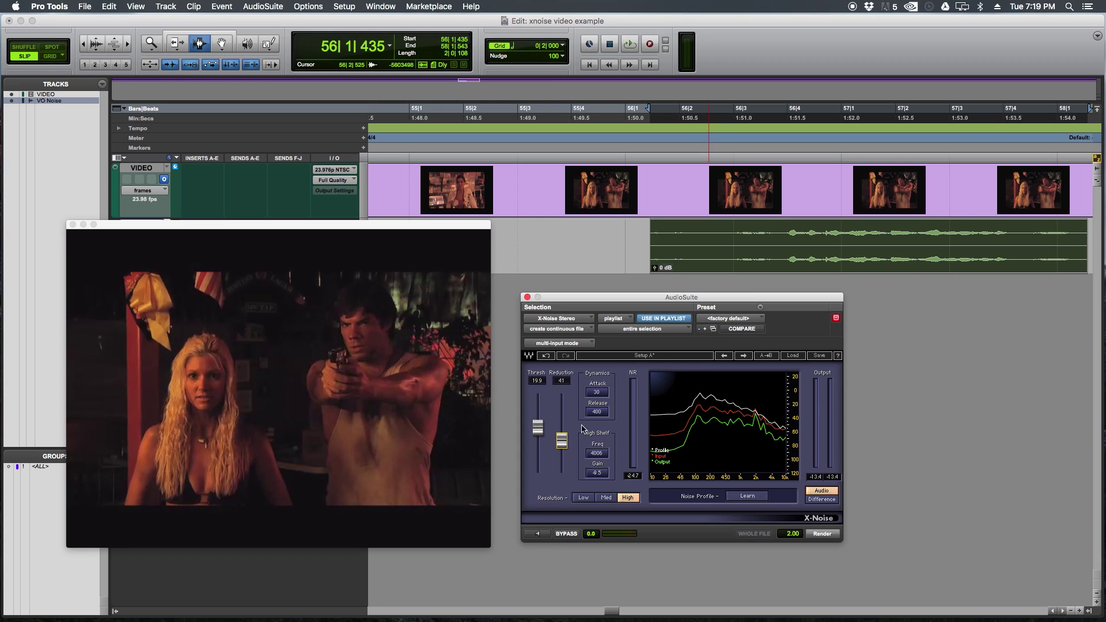
- Preview the dialogue clip with the adjusted X-Noise settings and play the unprocessed original for comparison
{"action": "left_click", "coordinate": [527, 536]}
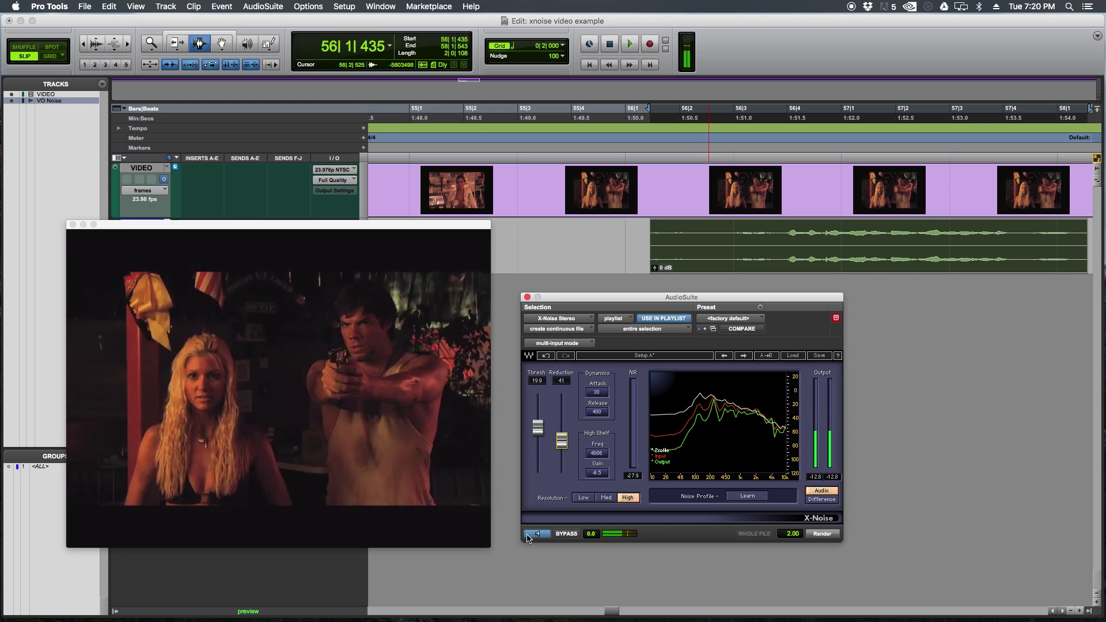
{"action": "left_click", "coordinate": [527, 535]}
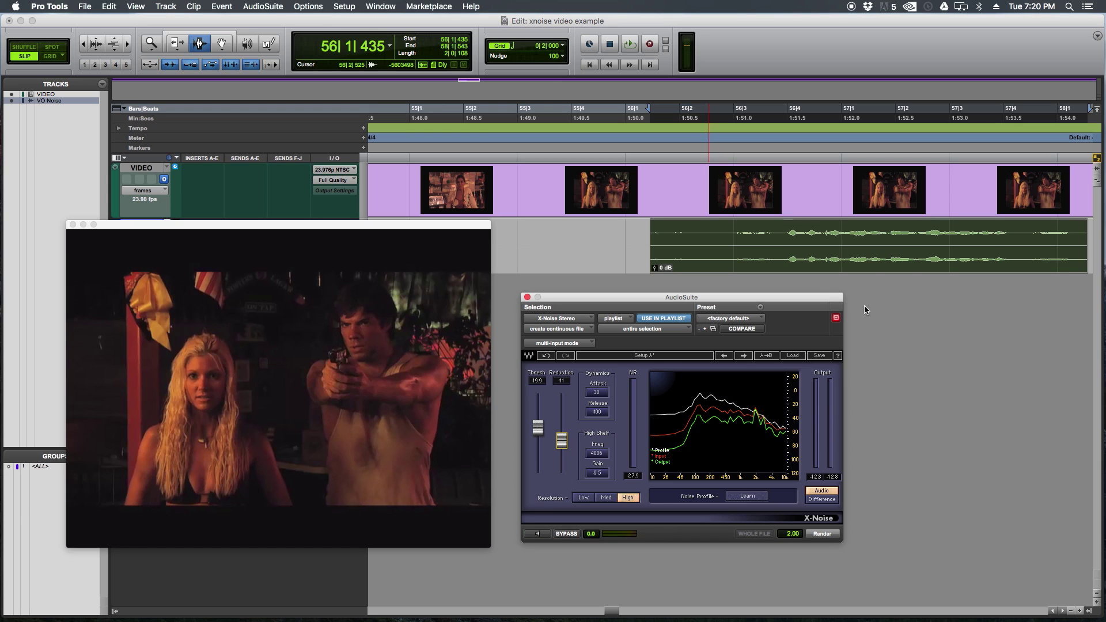
{"action": "key", "text": "space"}
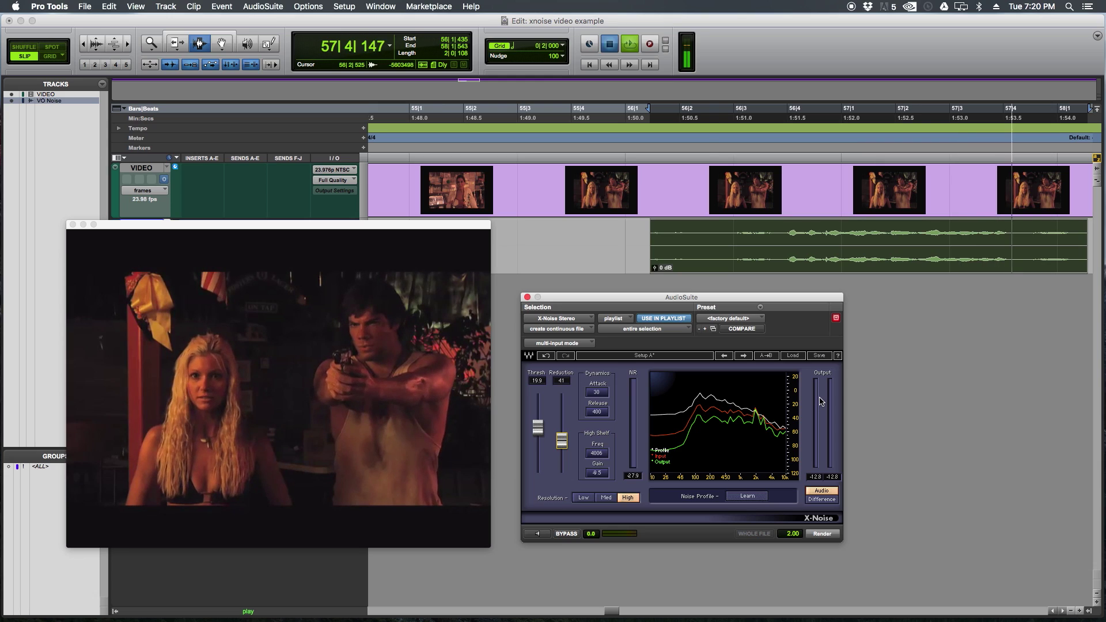
{"action": "key", "text": "space"}
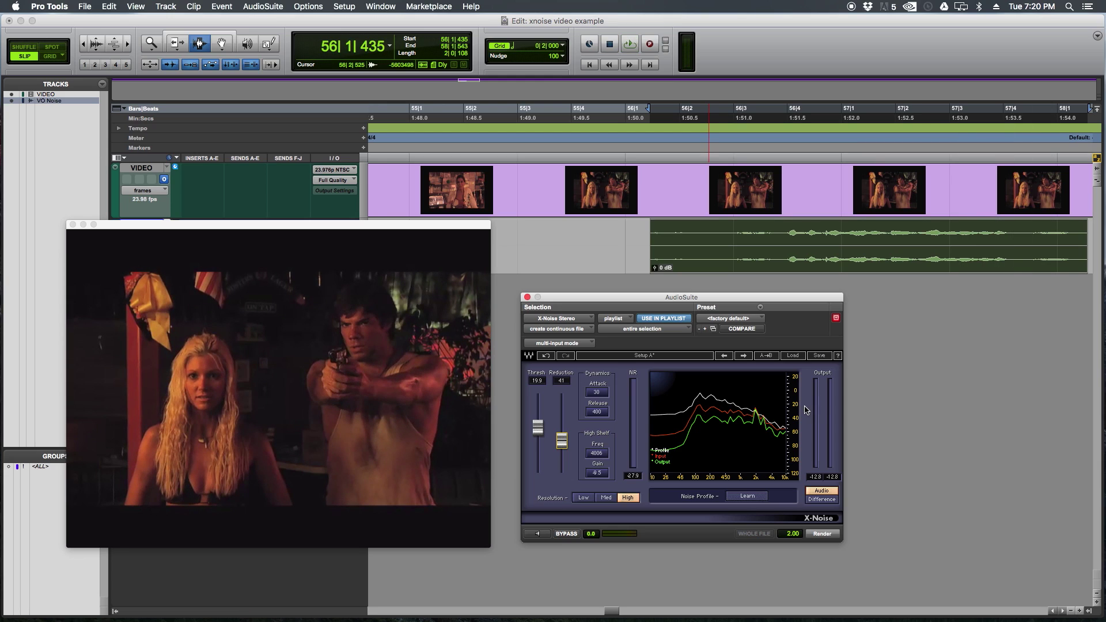